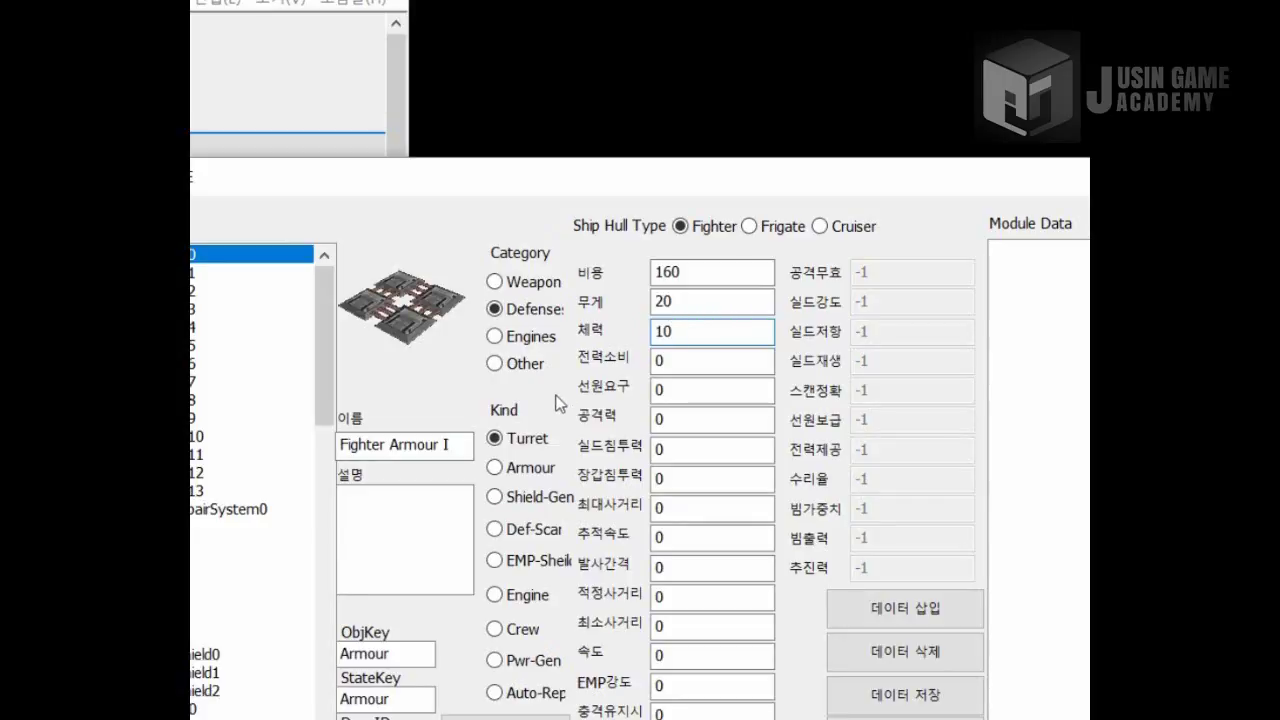
Classify the new module as a Defenses category item of kind Armour and name it "Fighter Armour I".
left_click(540, 469)
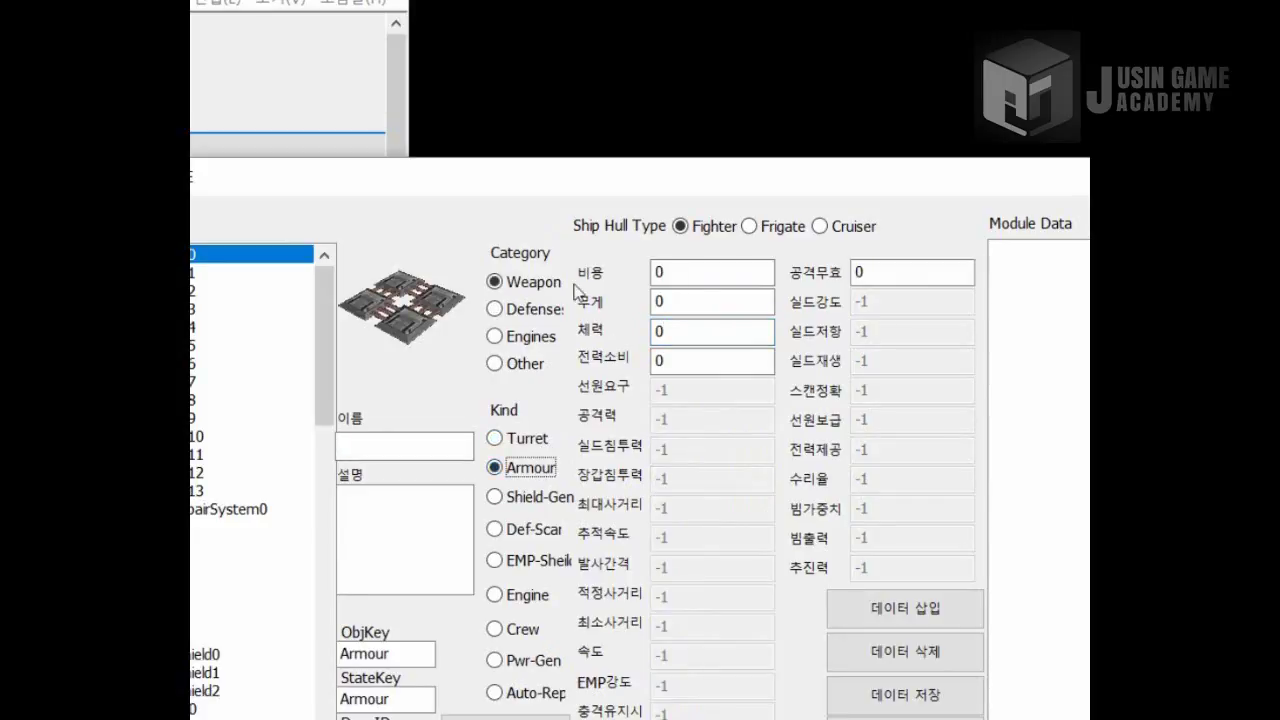
left_click(527, 312)
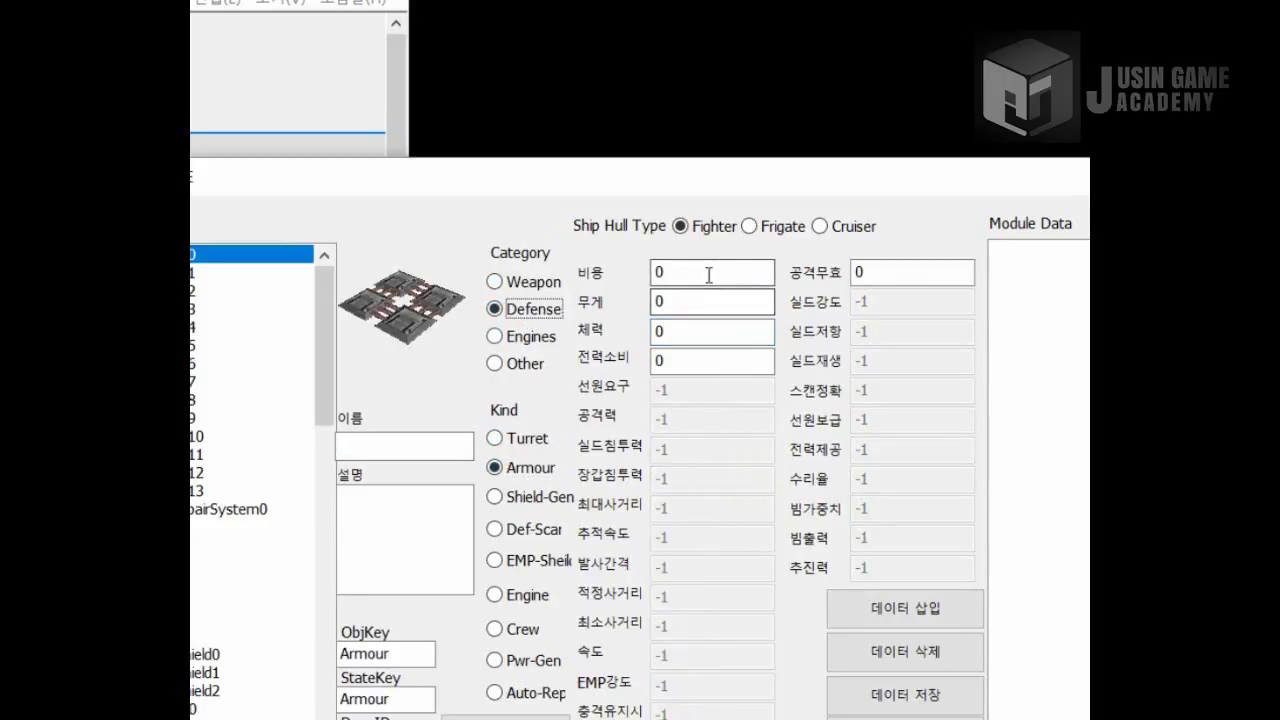
left_click(458, 449)
type("Fighter Armour I")
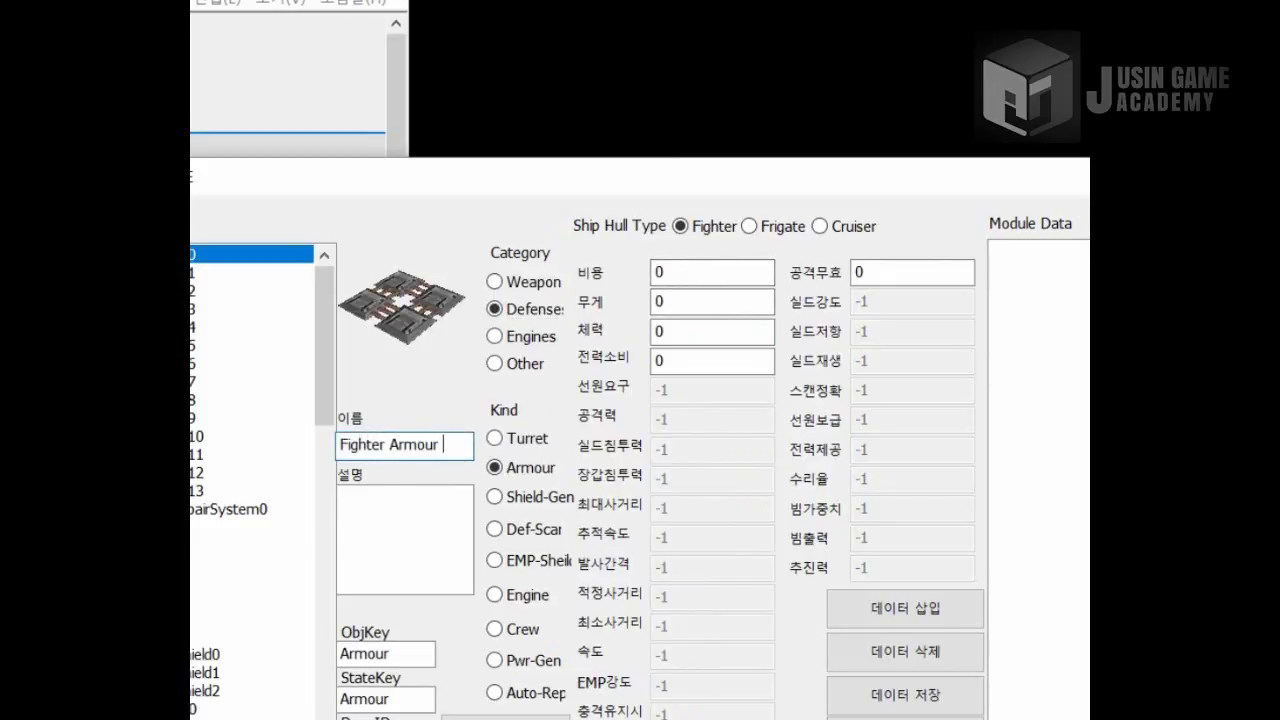
Set cost 160, weight 20, health 10, power consumption 5 and attack nullification 10, and insert the armour module into the module data.
double_click(700, 280)
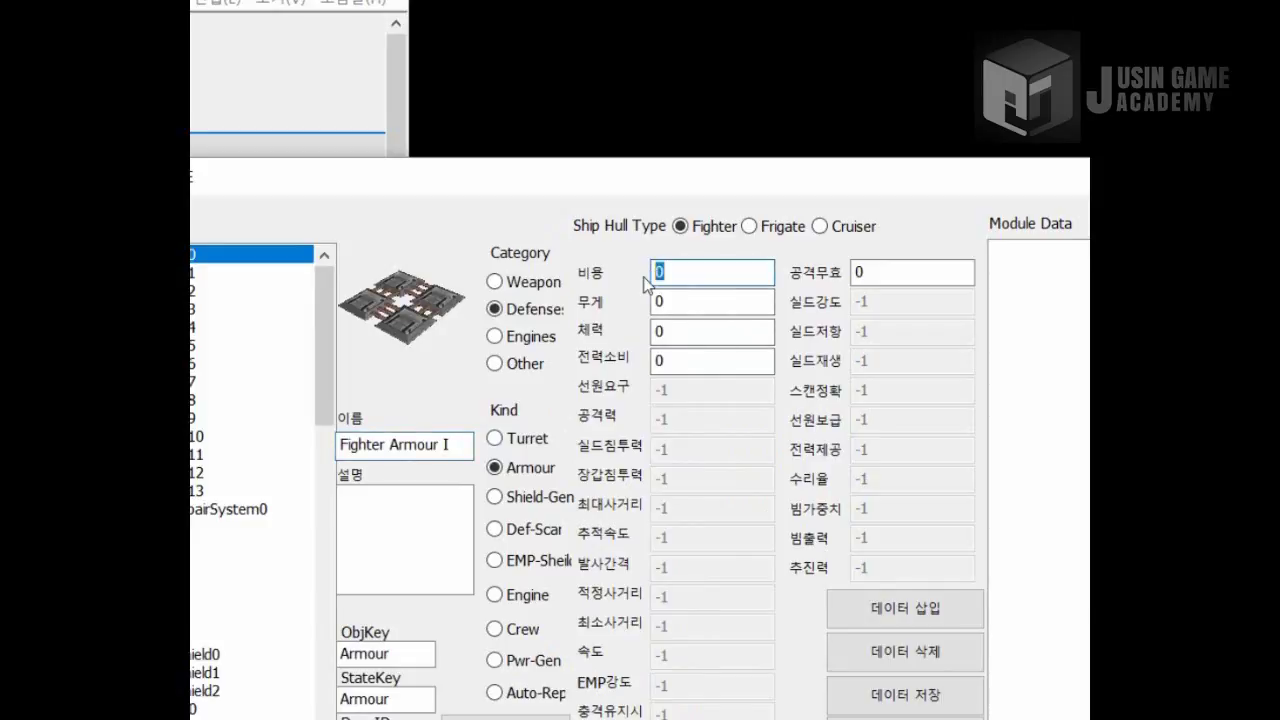
type("160")
key("Tab")
key("Tab")
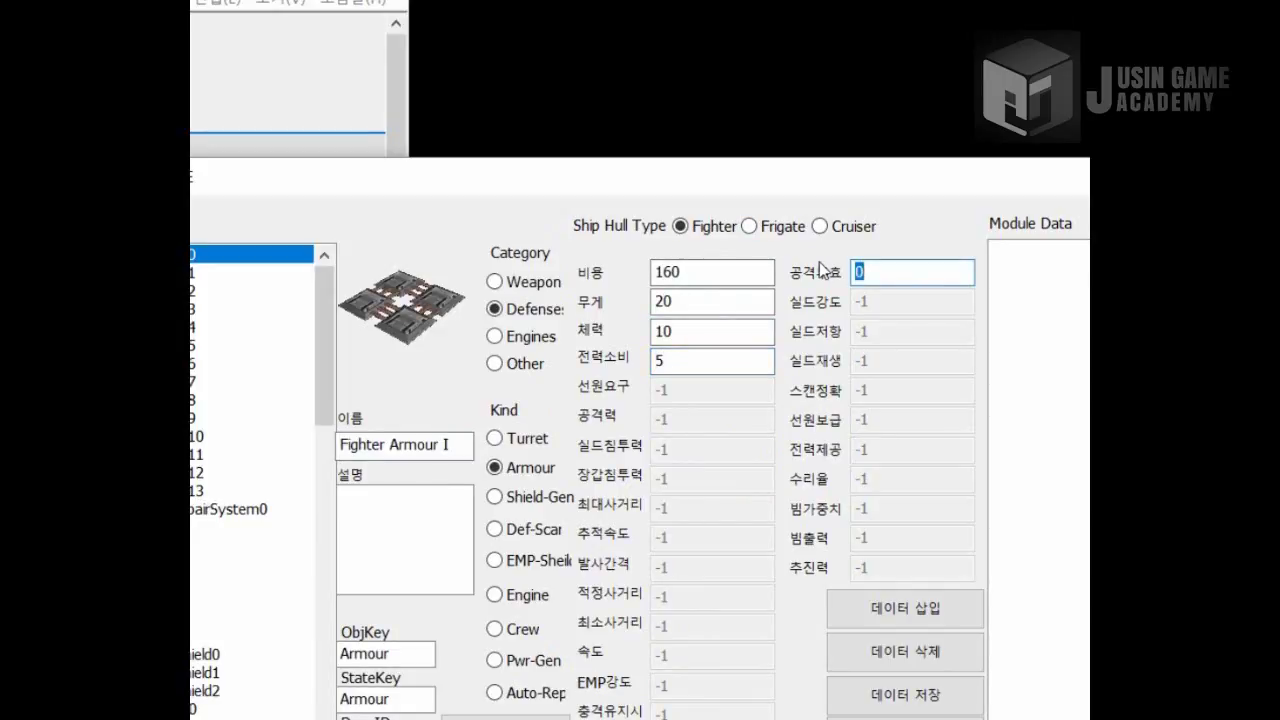
type("10")
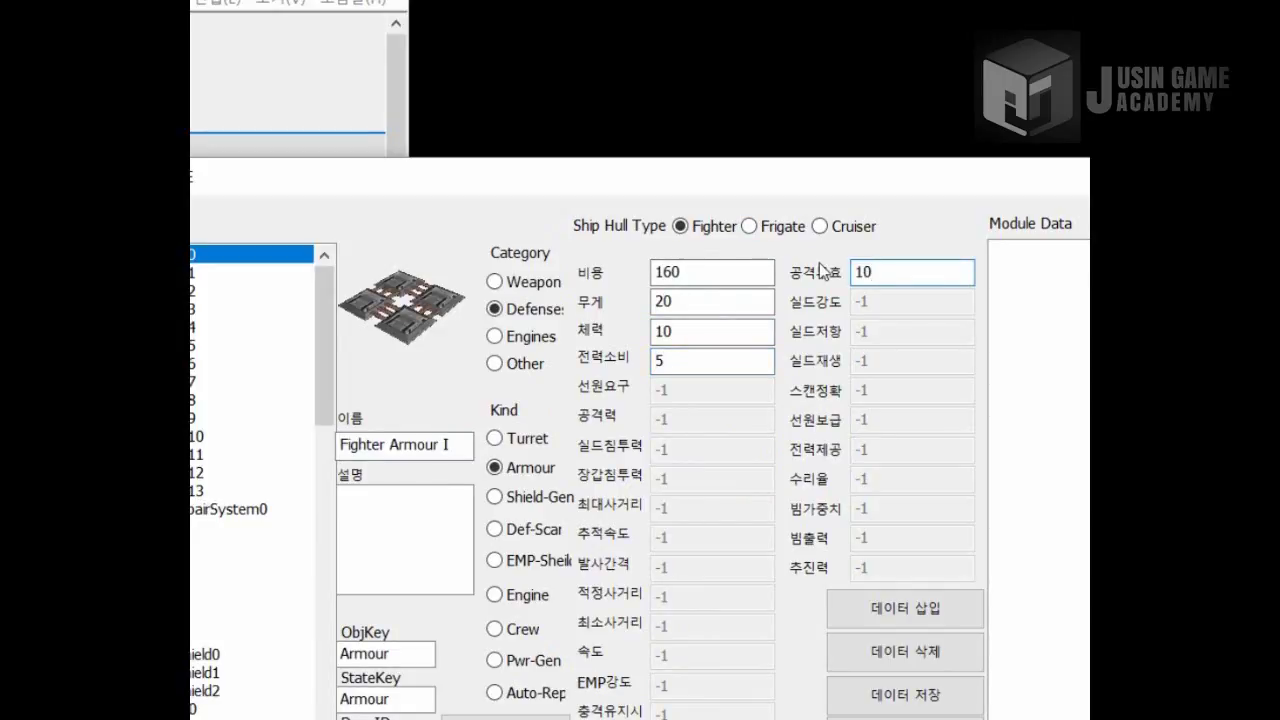
left_click(910, 593)
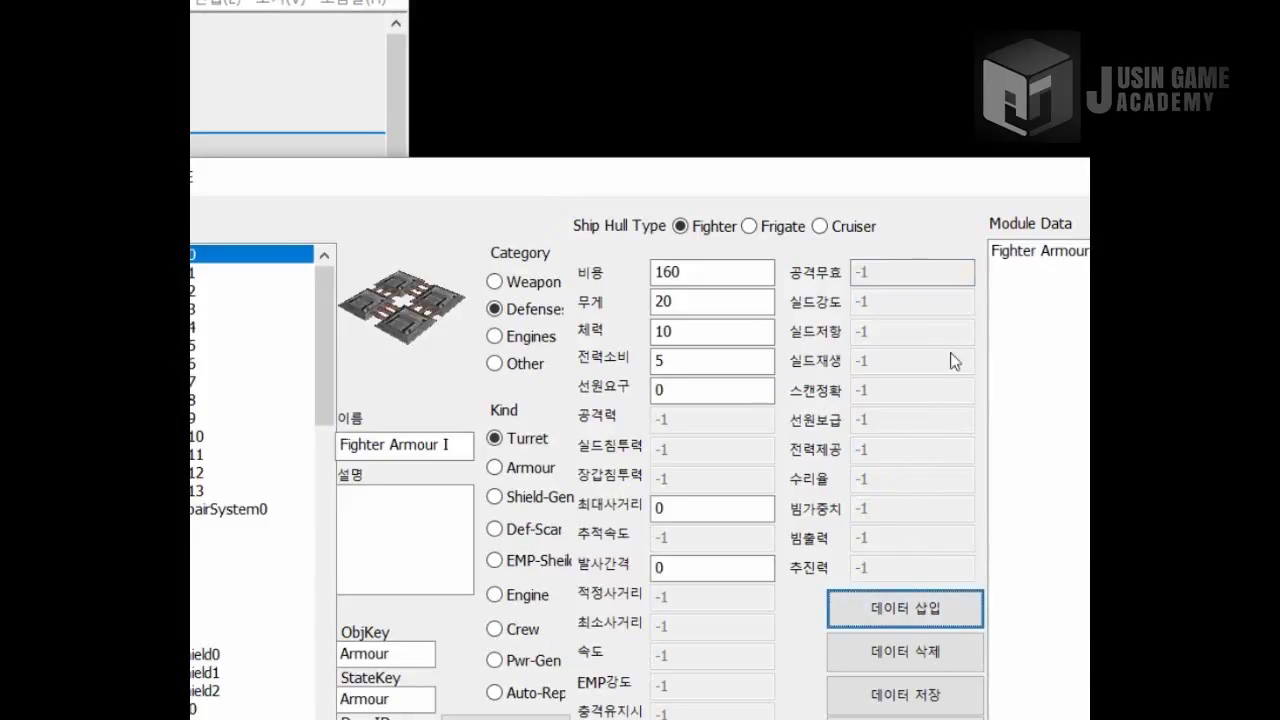
Review the inserted Fighter Armour entry and examine which stat fields each module kind enables.
left_click(1022, 253)
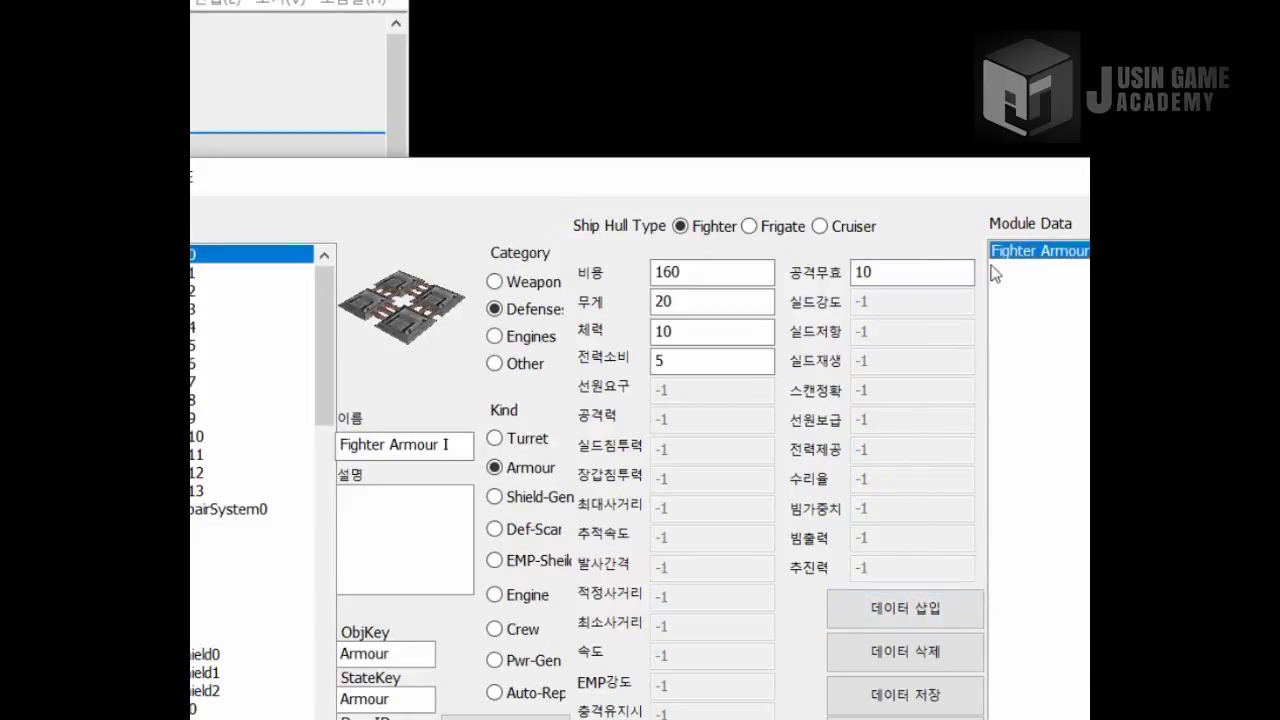
left_click(521, 497)
left_click(530, 467)
left_click(505, 438)
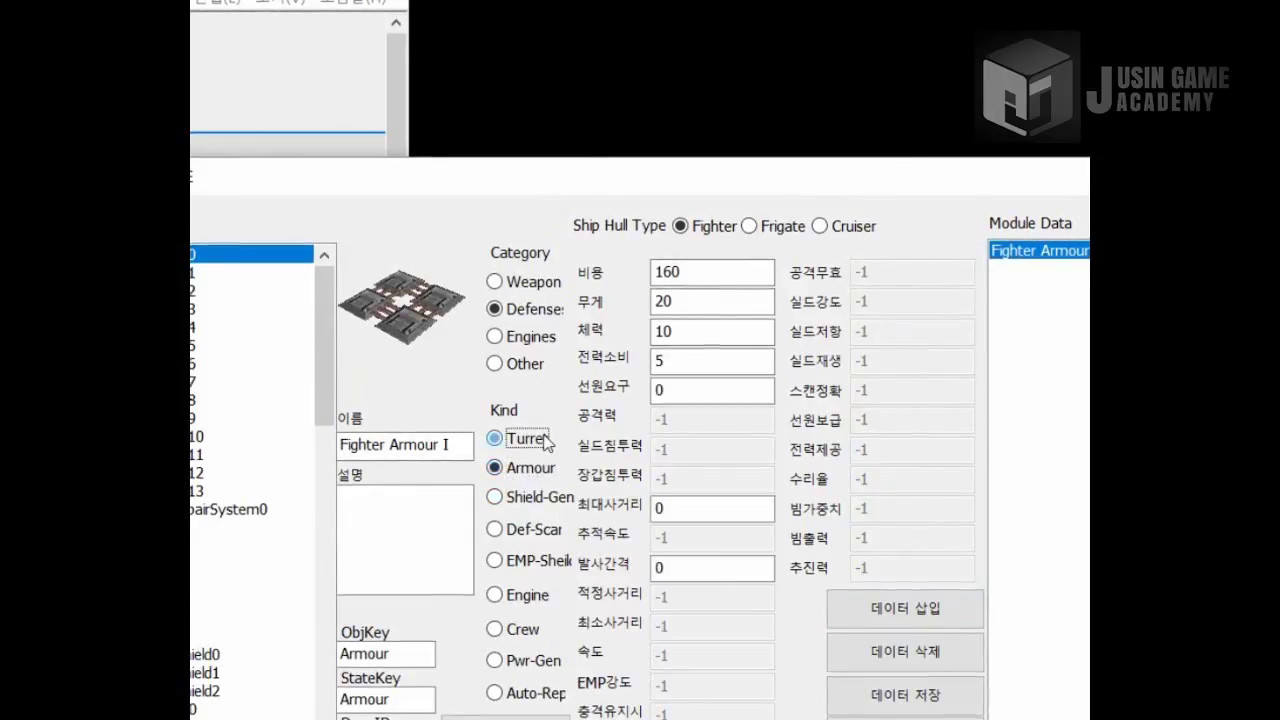
left_click(512, 467)
left_click(520, 528)
left_click(550, 563)
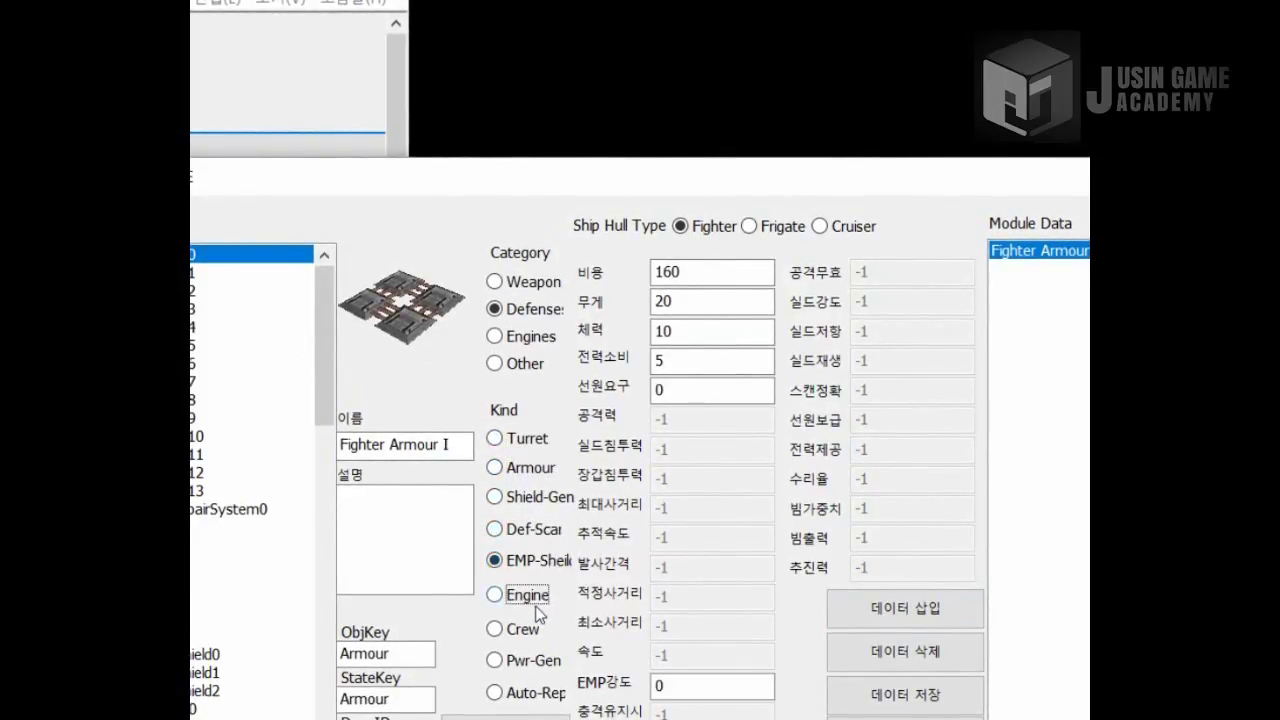
left_click(520, 597)
left_click(535, 634)
left_click(530, 690)
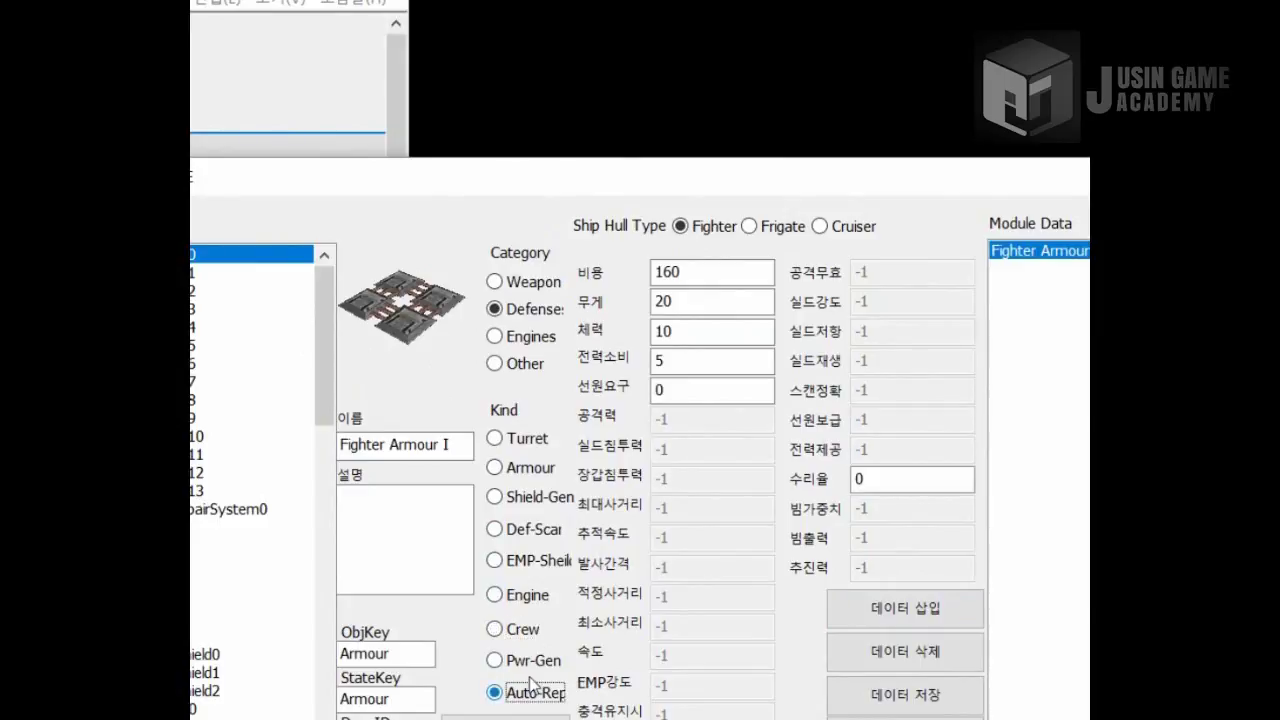
left_click(532, 662)
left_click(535, 442)
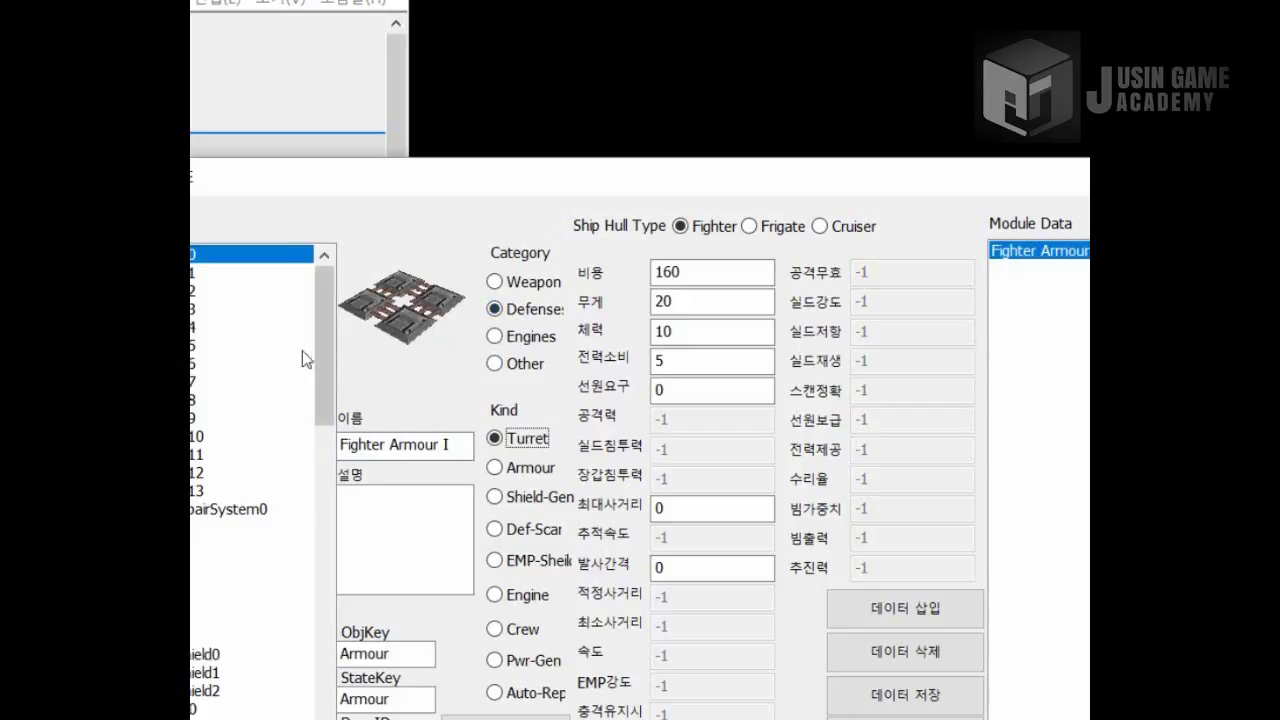
Preview the auto-repair system, crew, shield and engine models in the model list.
left_click(214, 509)
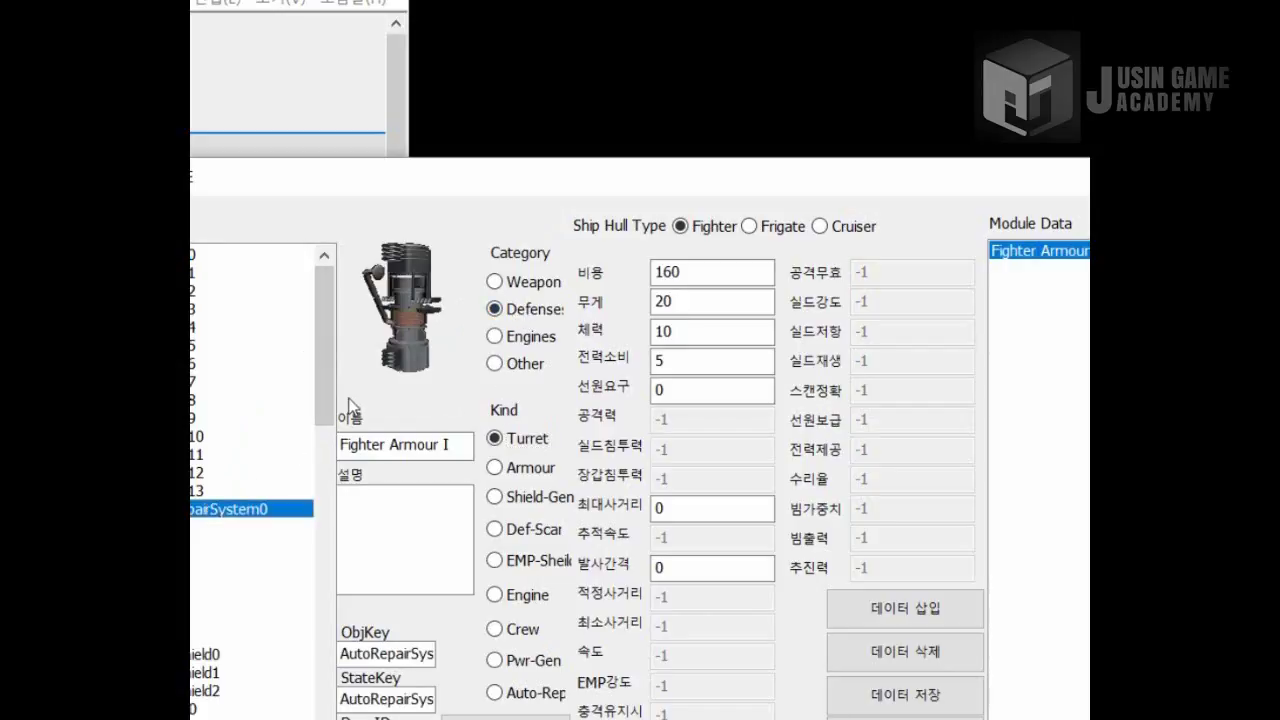
left_click_drag(320, 393, 319, 408)
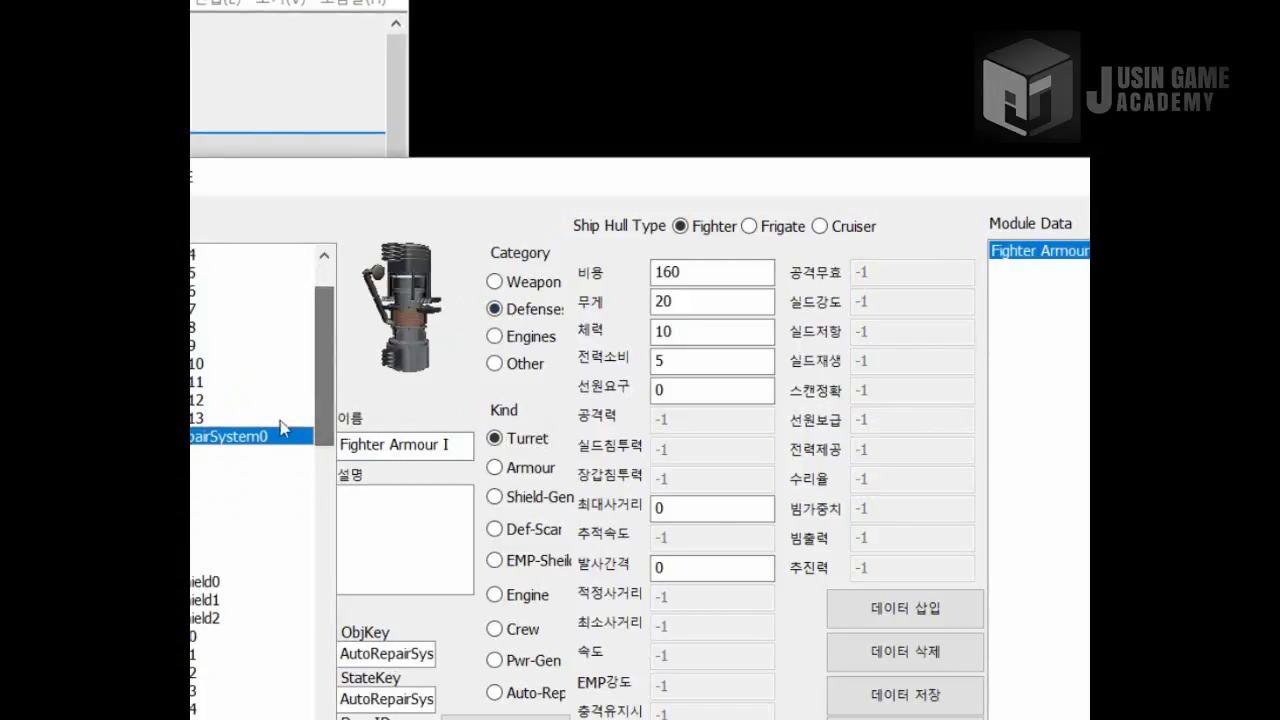
left_click(195, 472)
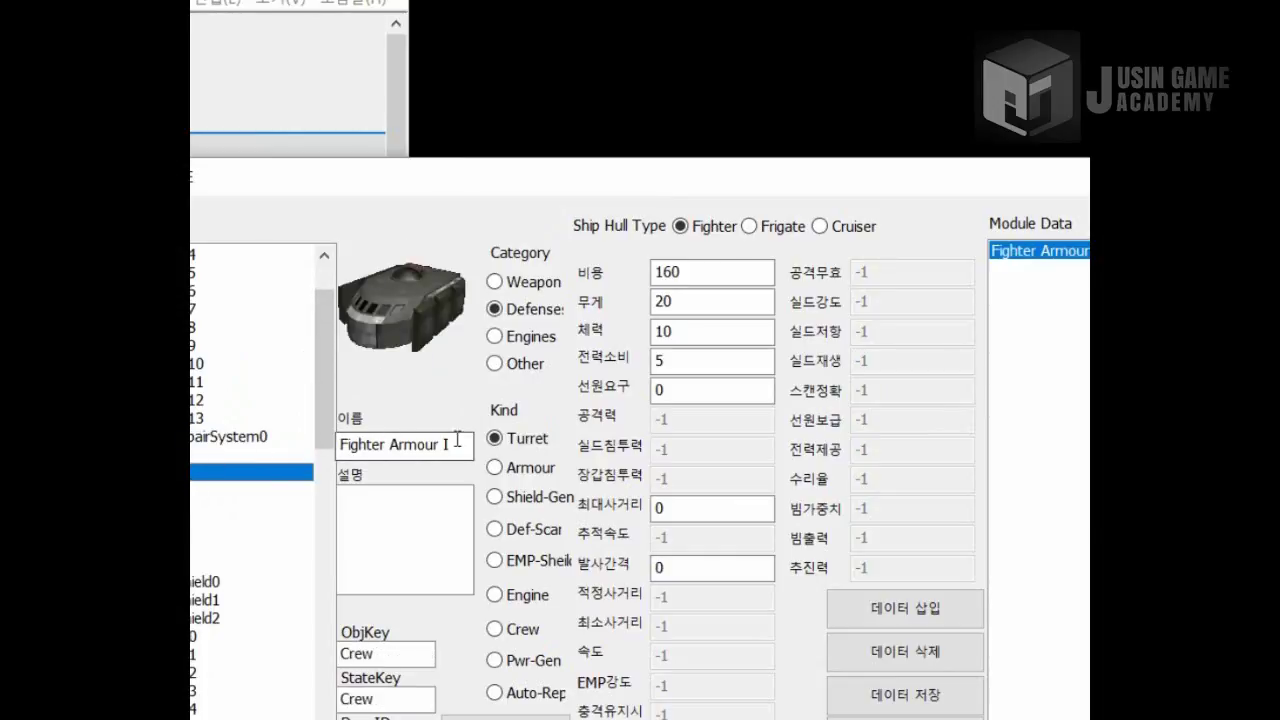
left_click_drag(451, 444, 394, 452)
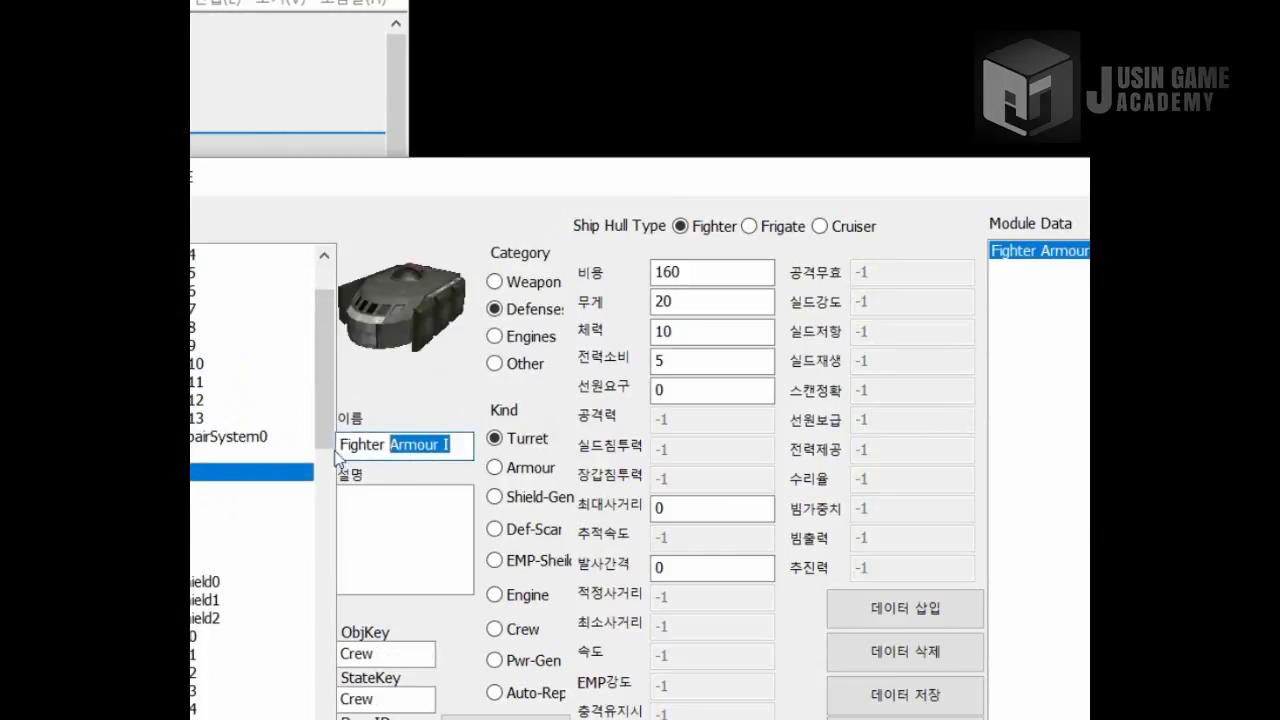
scroll(324, 458, "down", 2)
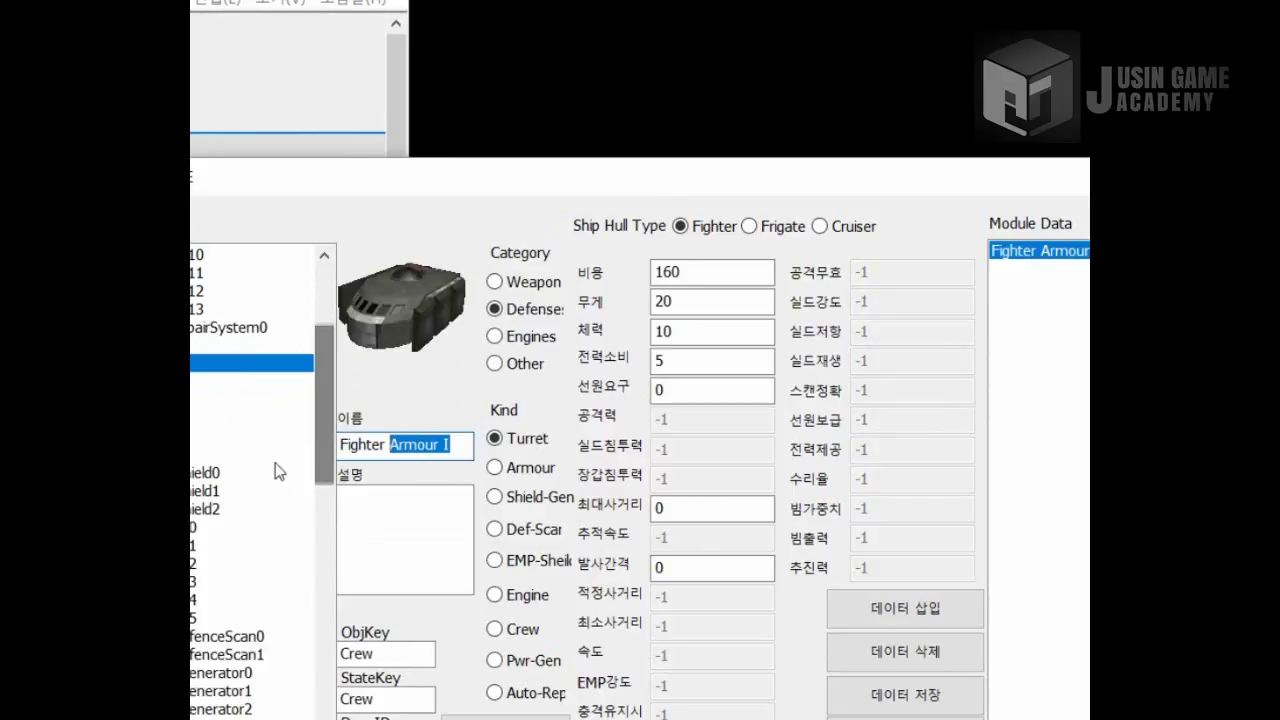
left_click(231, 473)
left_click(208, 546)
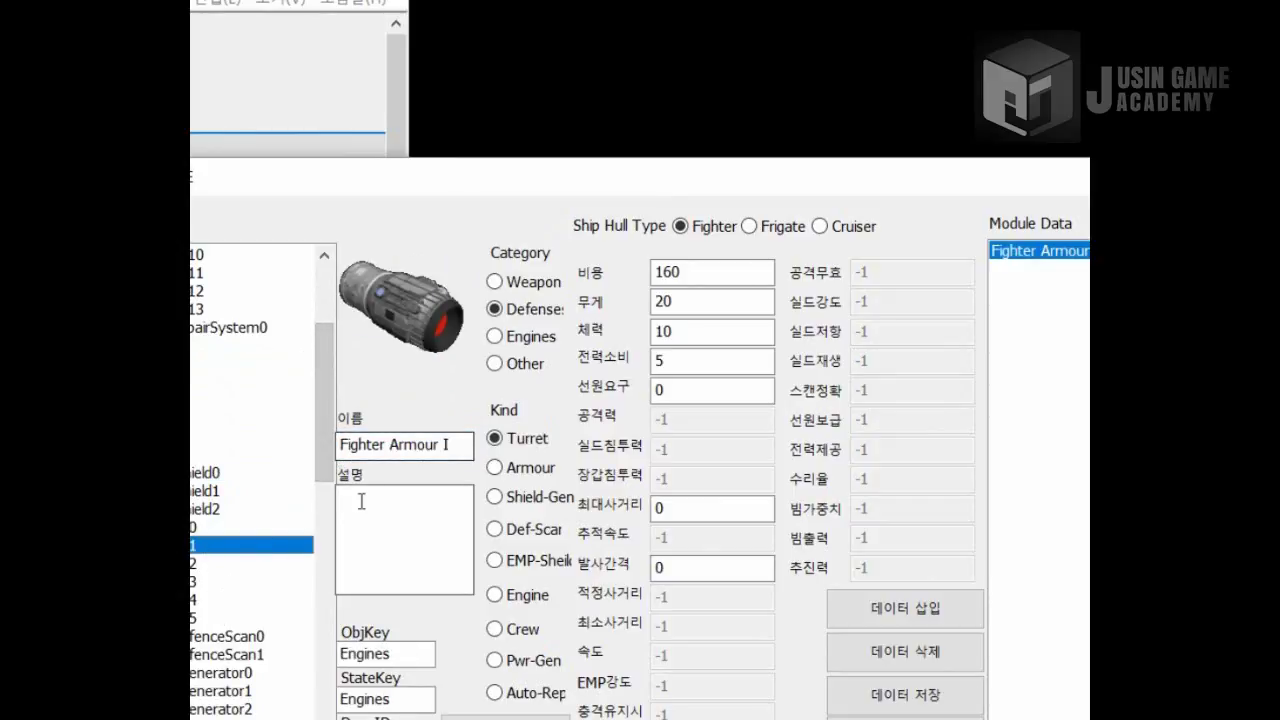
Choose a model with object key Weapons and state key Turret, and name the module "Fighter Laser Beam".
left_click_drag(333, 387, 336, 527)
left_click(277, 524)
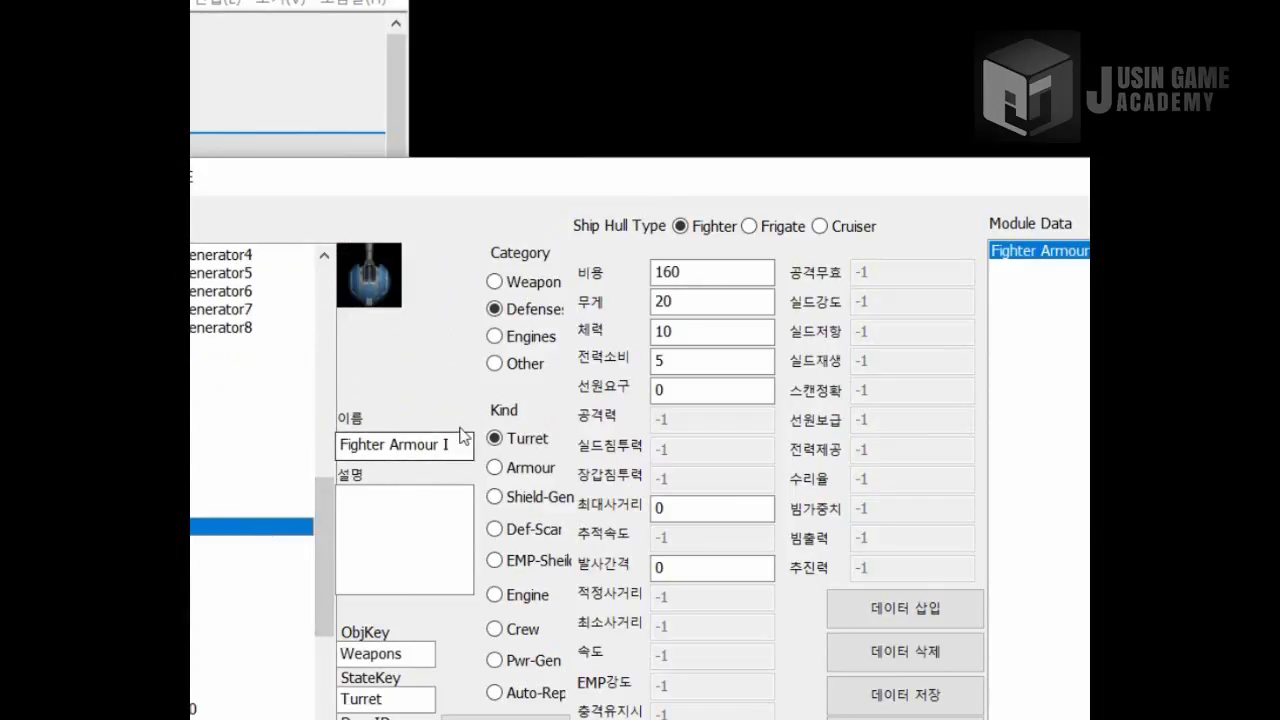
left_click_drag(460, 444, 321, 447)
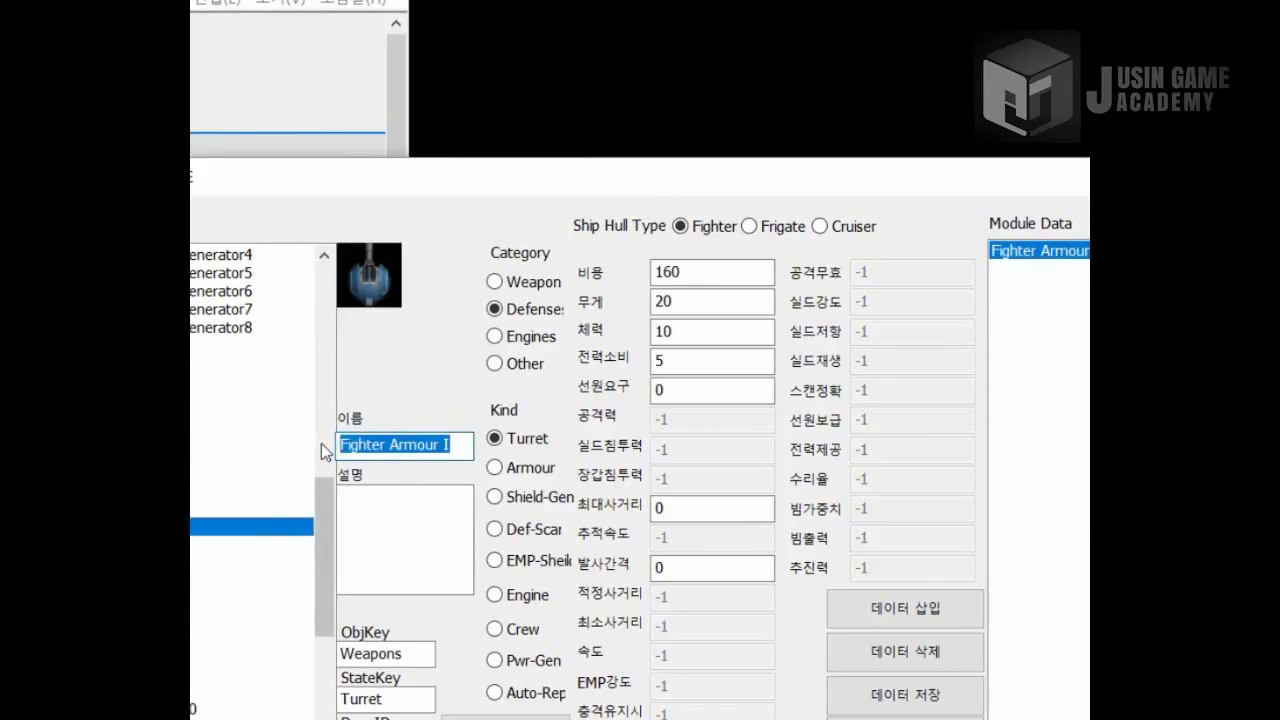
type("Fig")
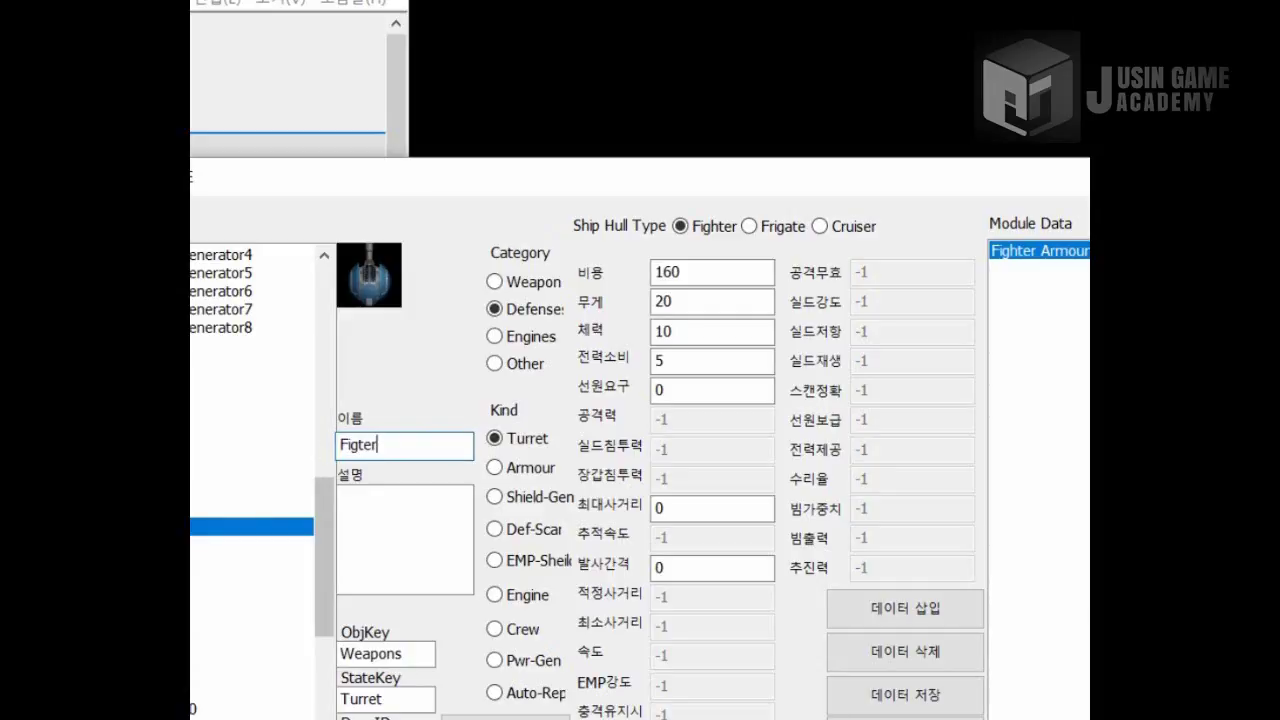
type("hter Laser Beam")
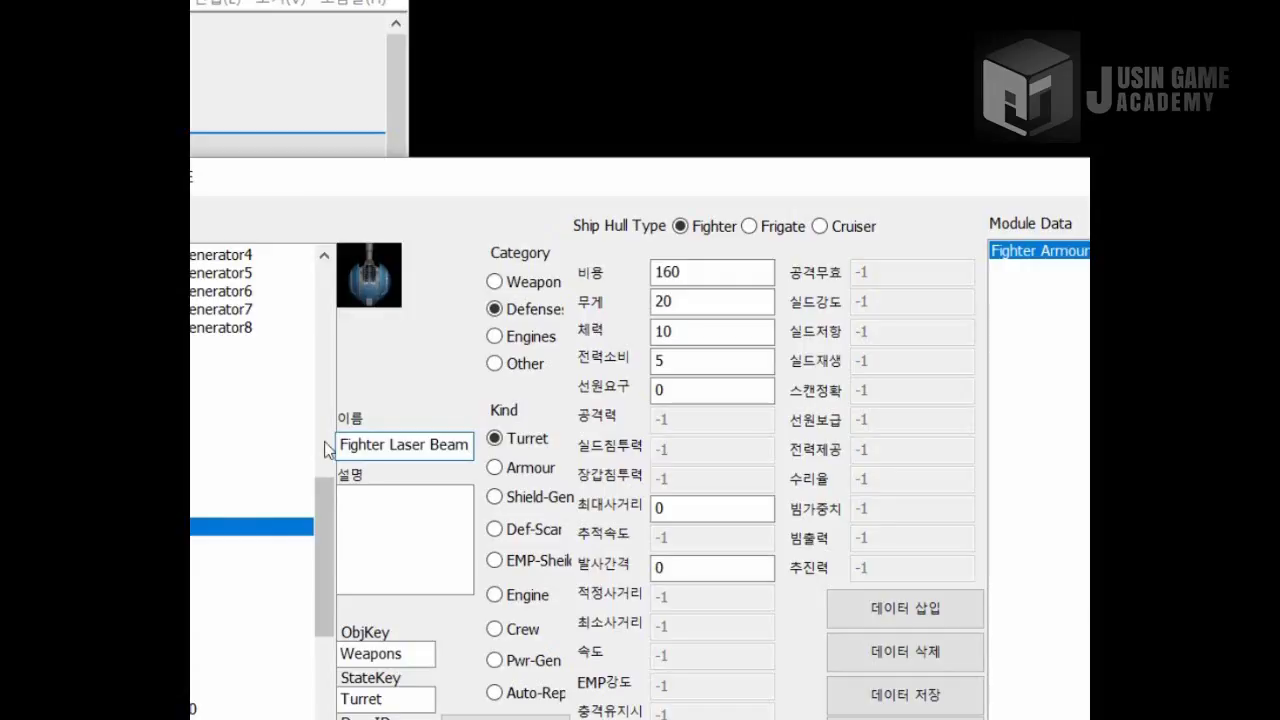
left_click(383, 516)
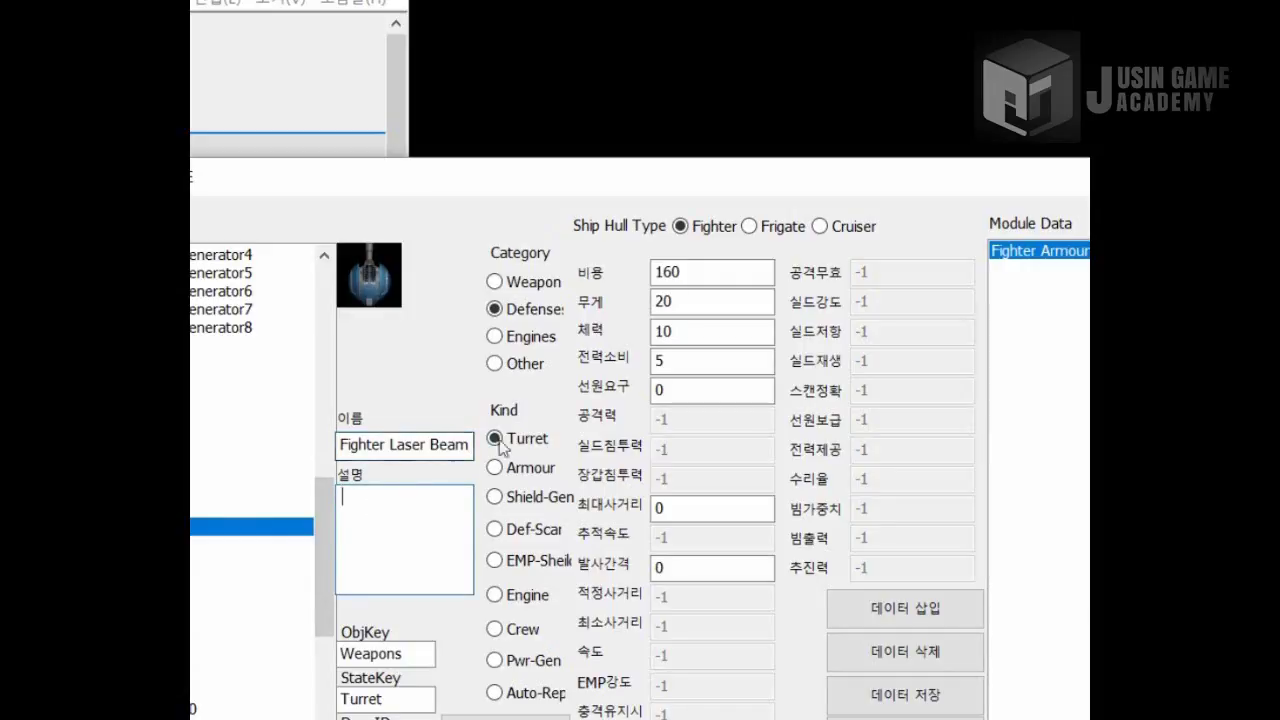
Set the laser beam module's cost to 100, weight to 50 and health to 15, and classify it as a Weapon of kind Turret.
left_click_drag(737, 272, 652, 287)
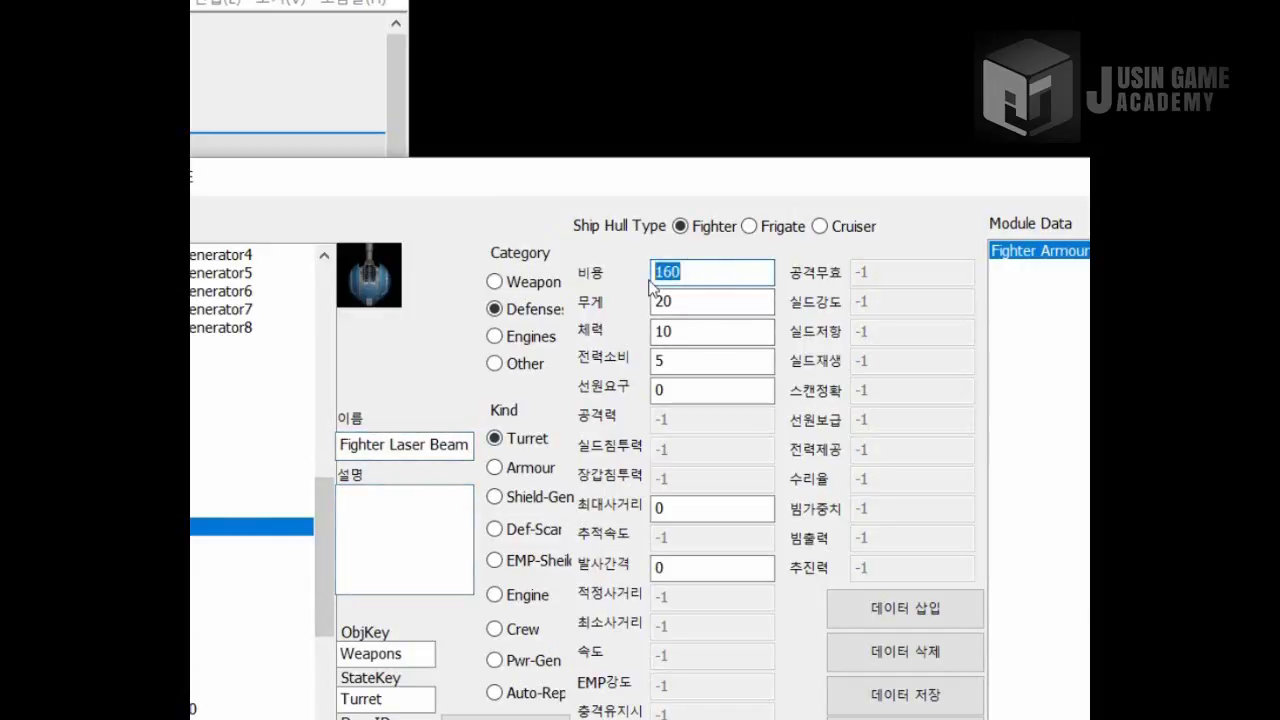
type("100")
key("Tab")
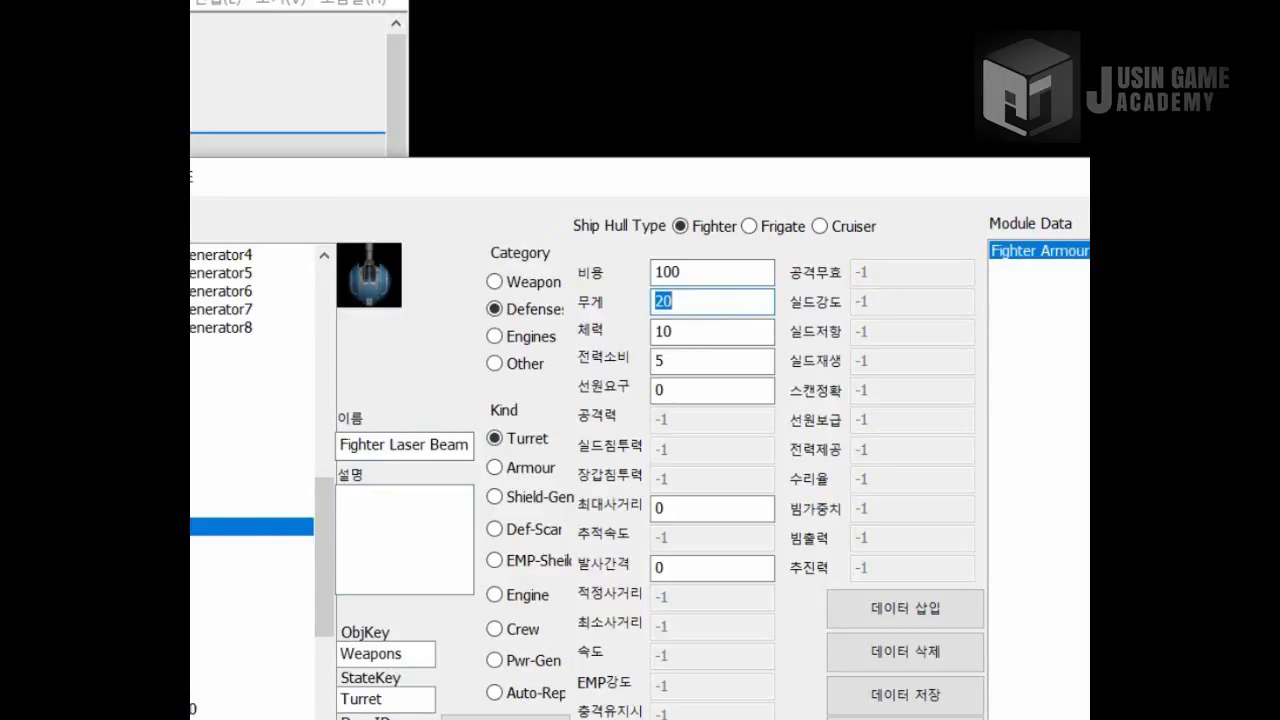
type("50")
key("Tab")
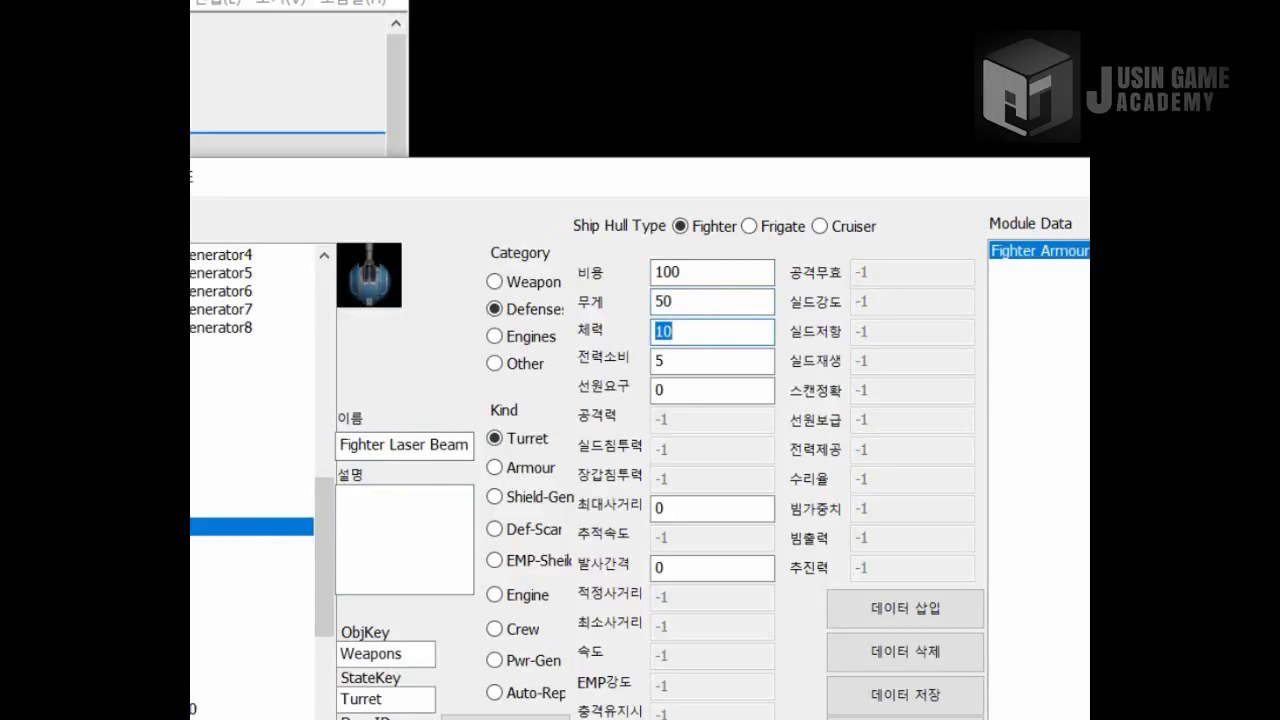
type("15")
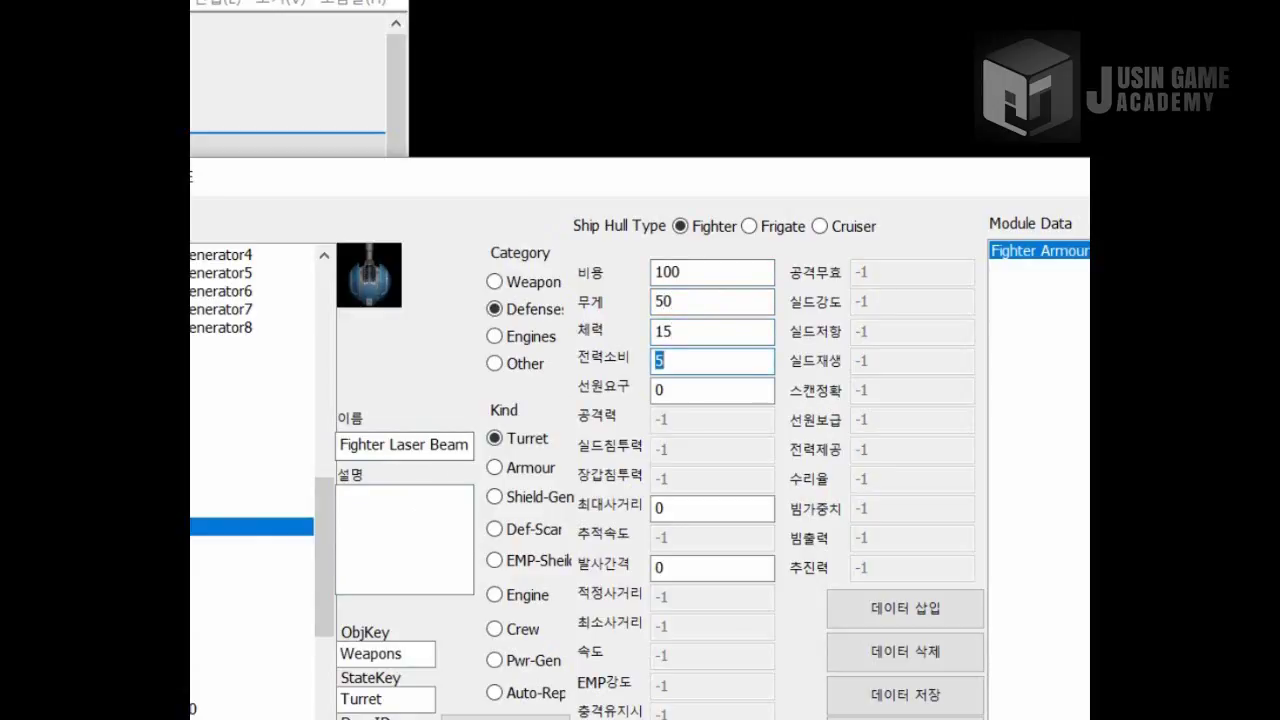
left_click(527, 282)
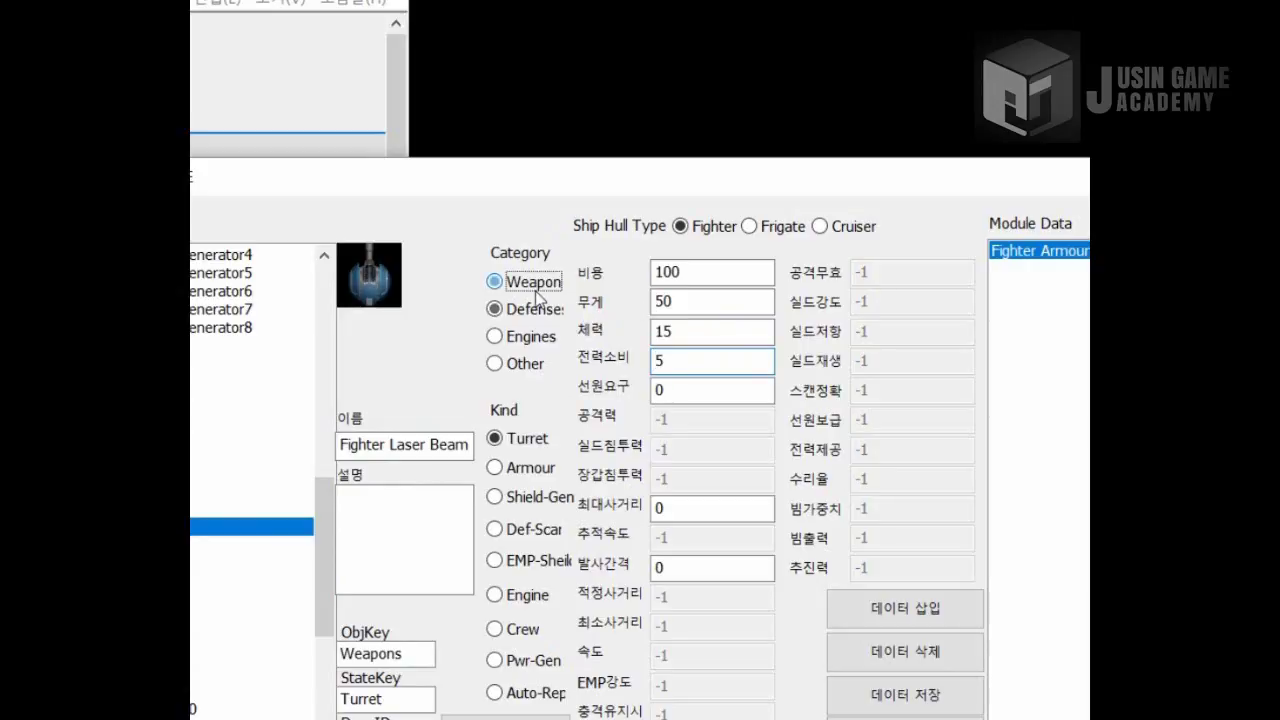
left_click(520, 440)
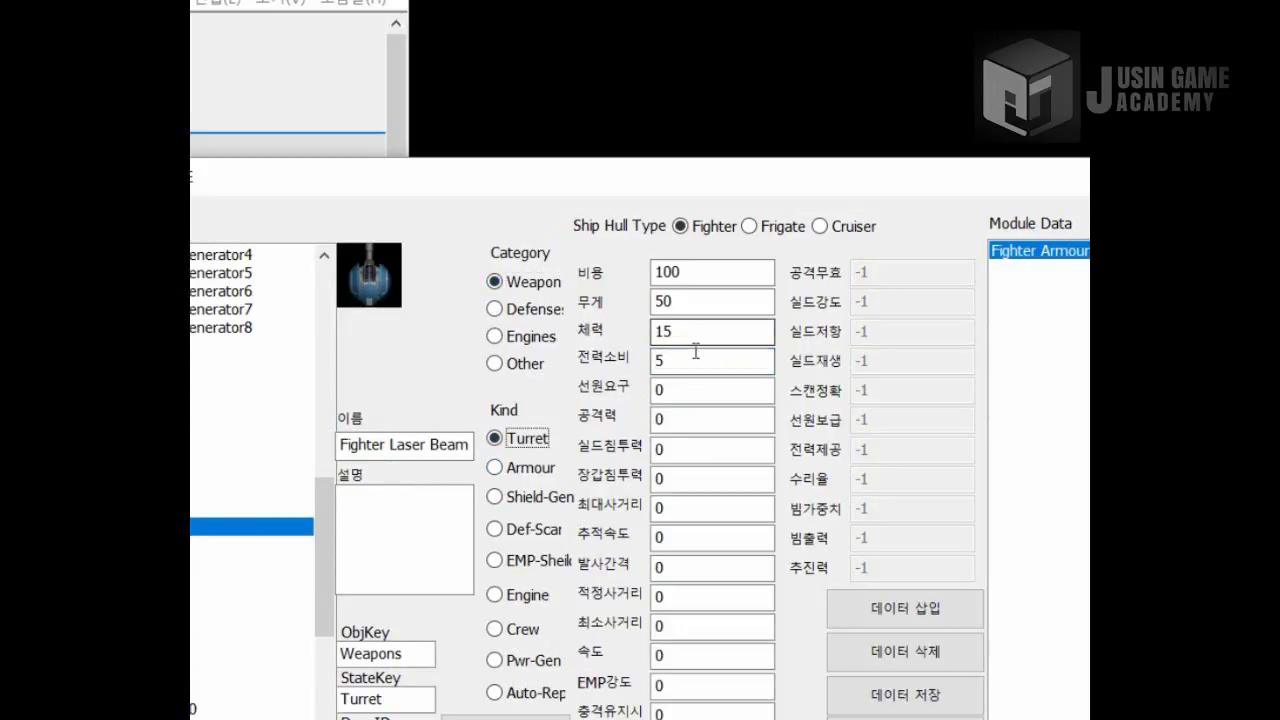
Set the laser turret's attack power to 15, with power consumption at 5 and crew requirement at 0.
left_click(663, 365)
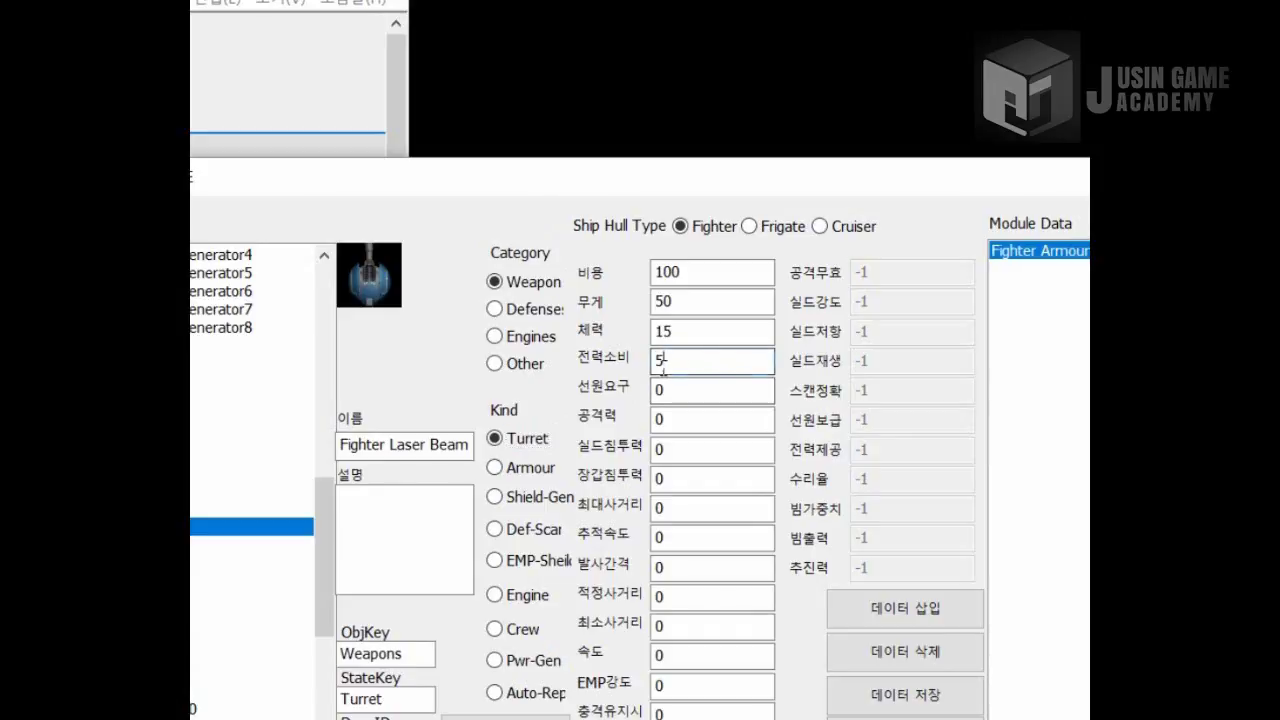
double_click(663, 365)
key("Tab")
key("Tab")
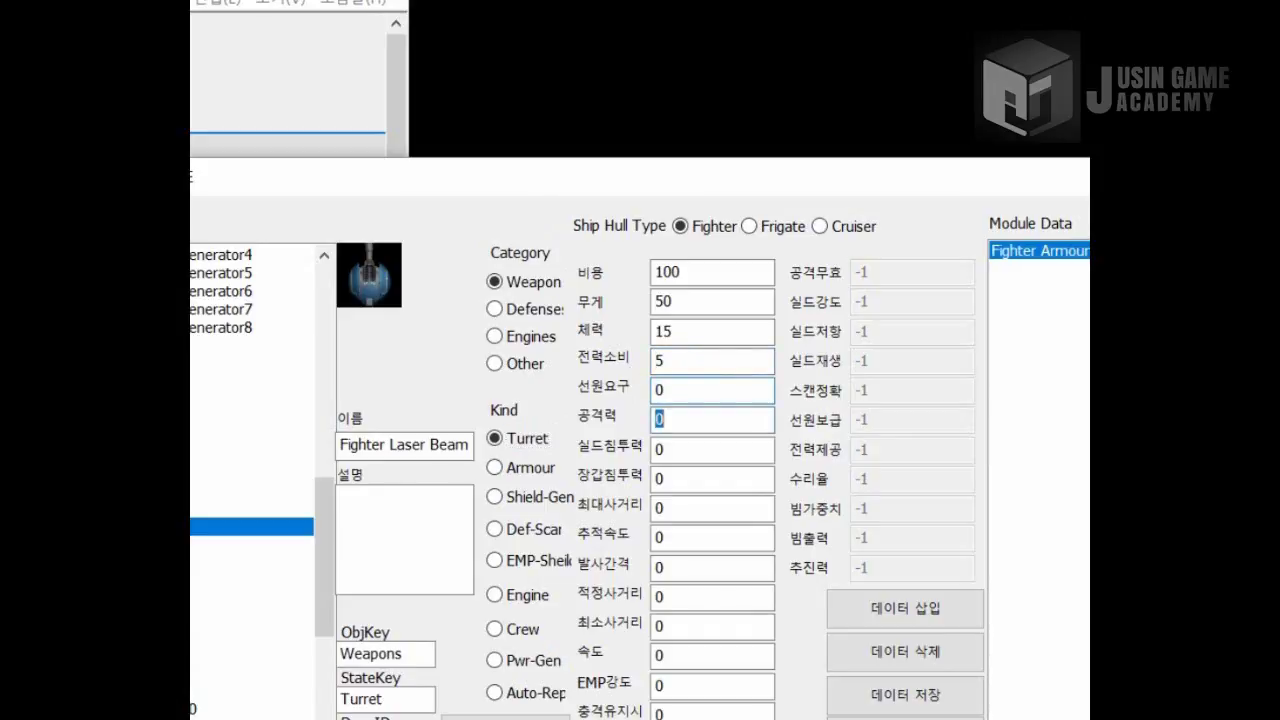
key("Tab")
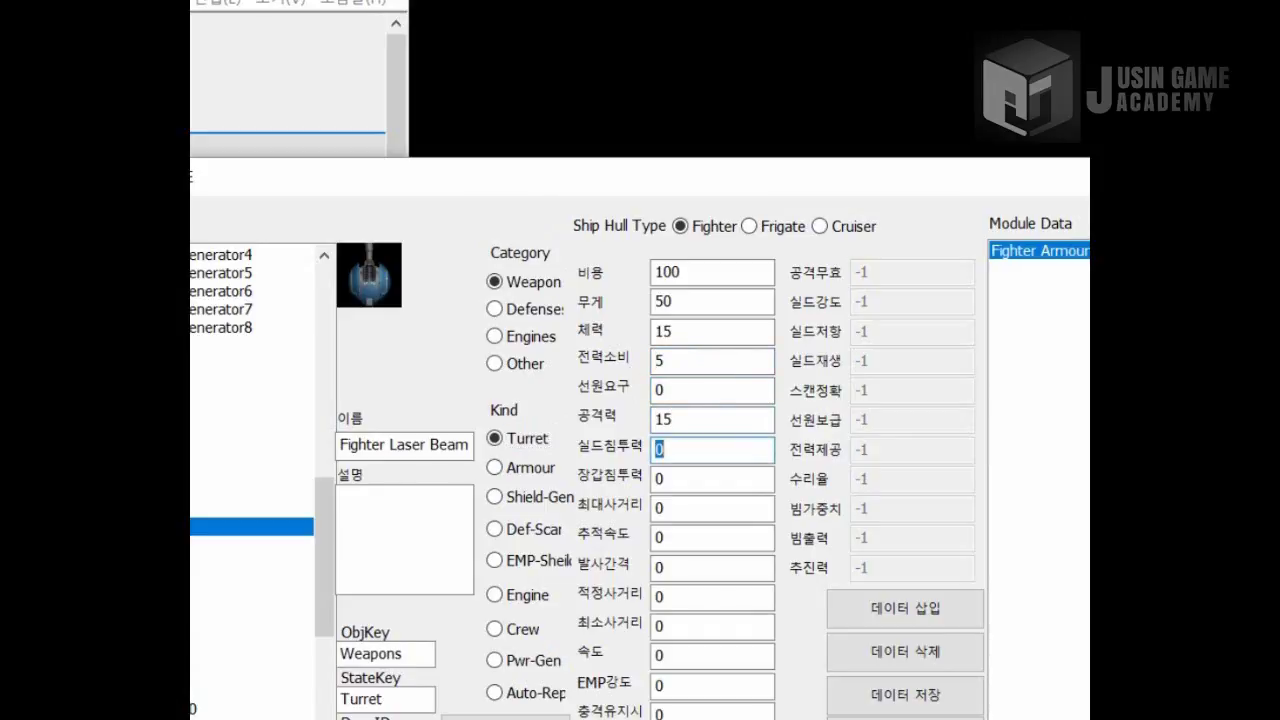
Set shield and armour penetration to 15, maximum range 500, tracking speed 1, firing interval 1200, optimal range 400, minimum range 200, and speed 15.
key("Tab")
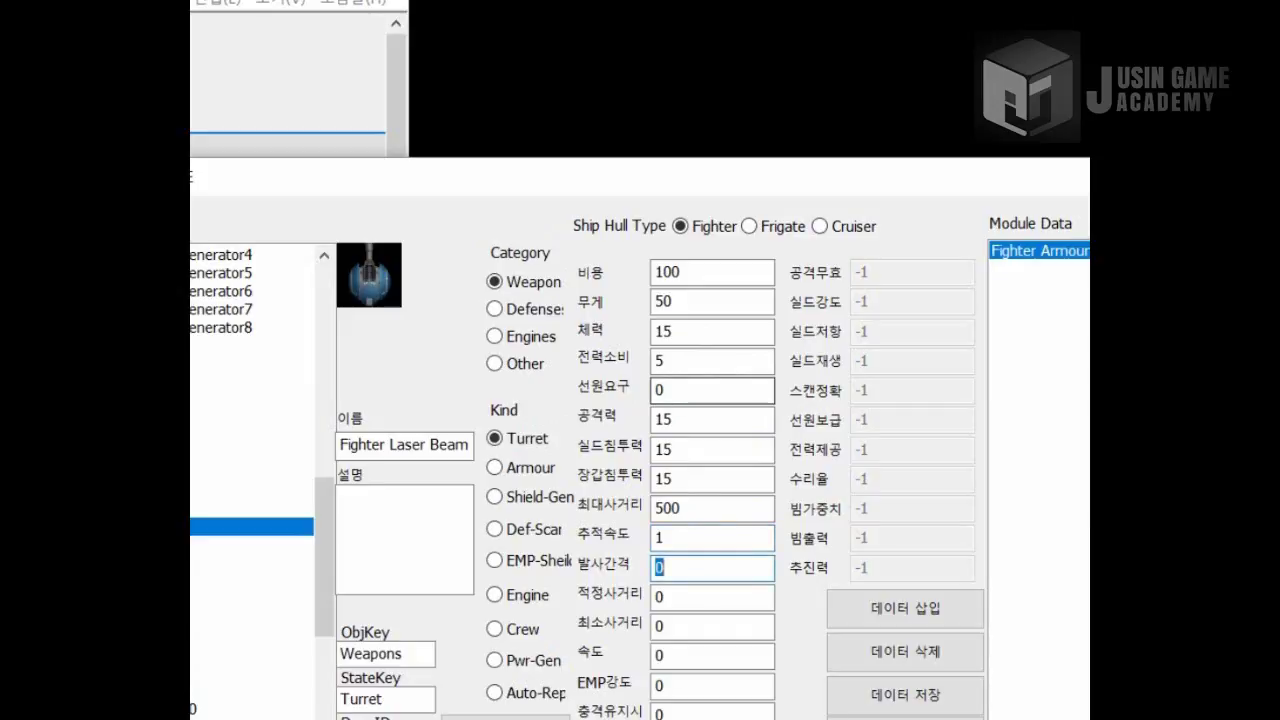
key("Tab")
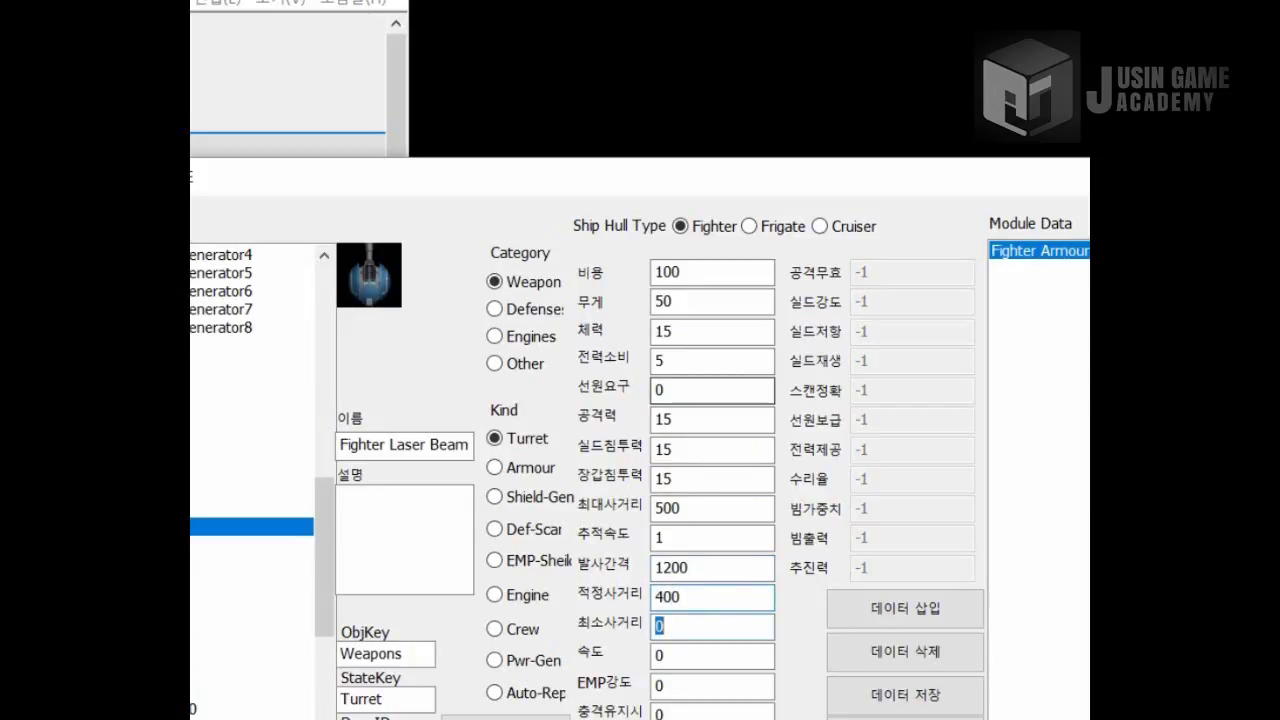
key("Tab")
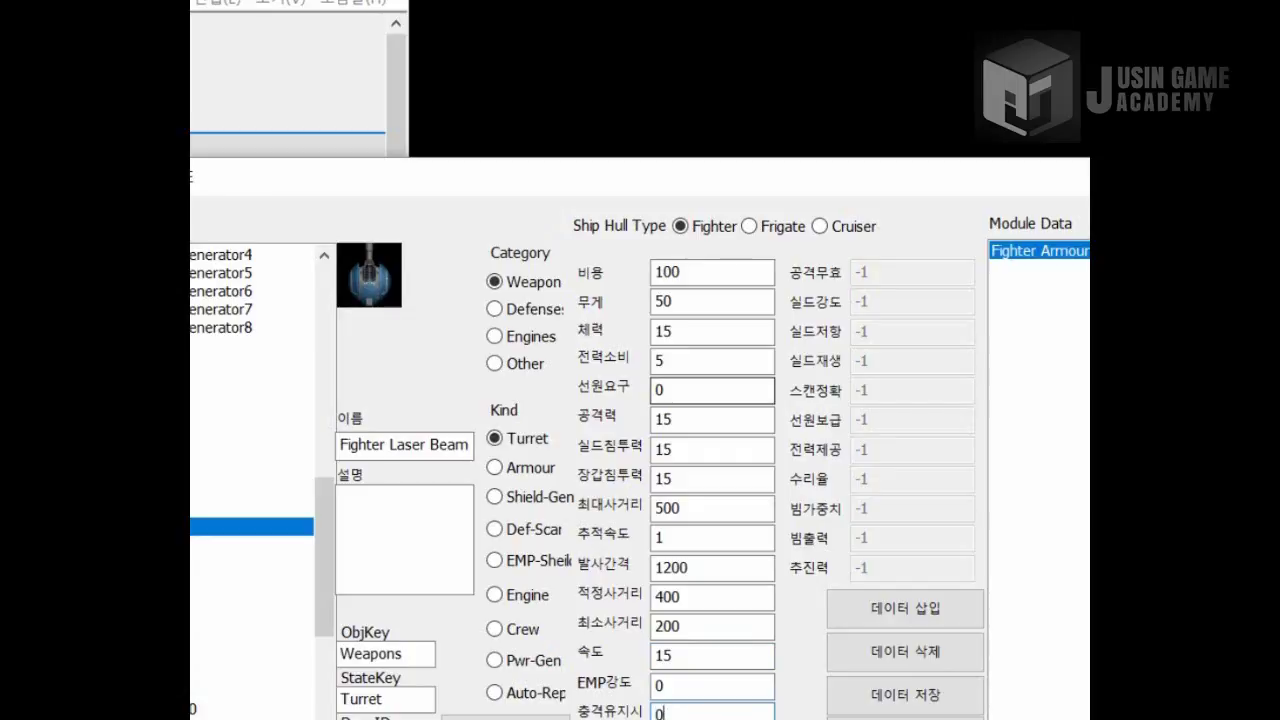
Insert the Fighter Laser Beam entry into the module list, and load the saved modules from ModuleData.xml.
left_click(887, 603)
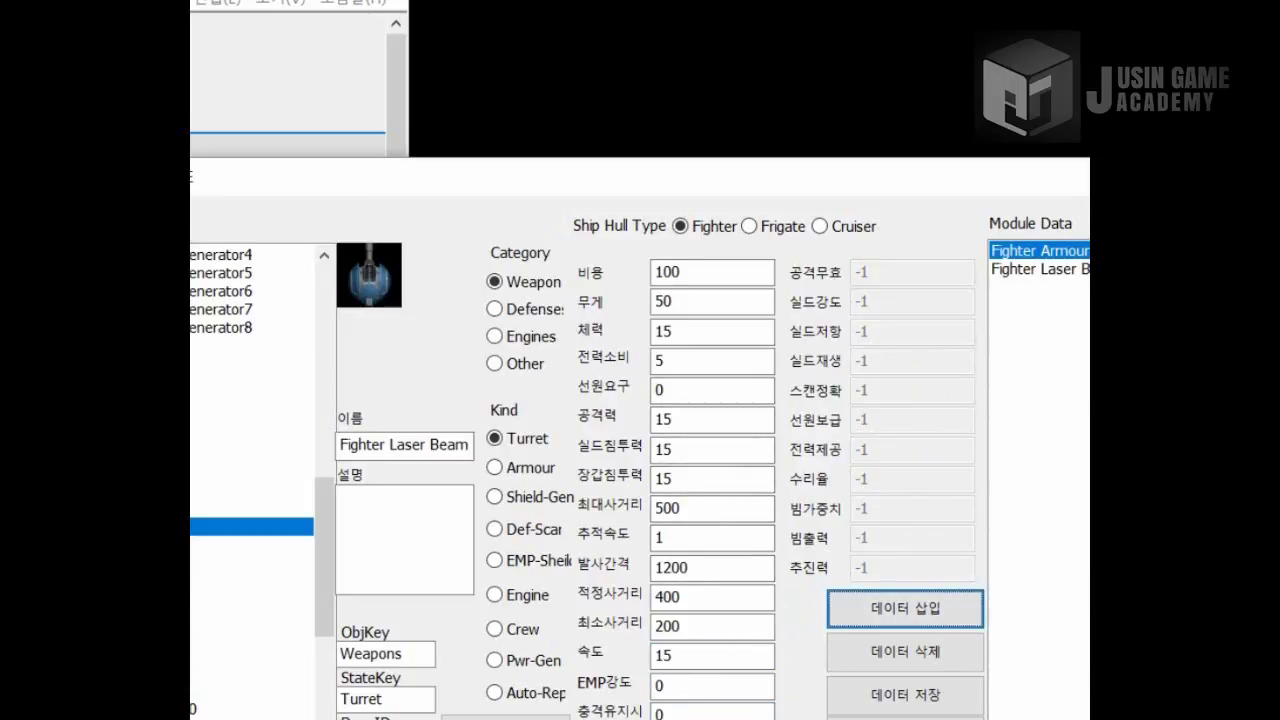
left_click(1040, 268)
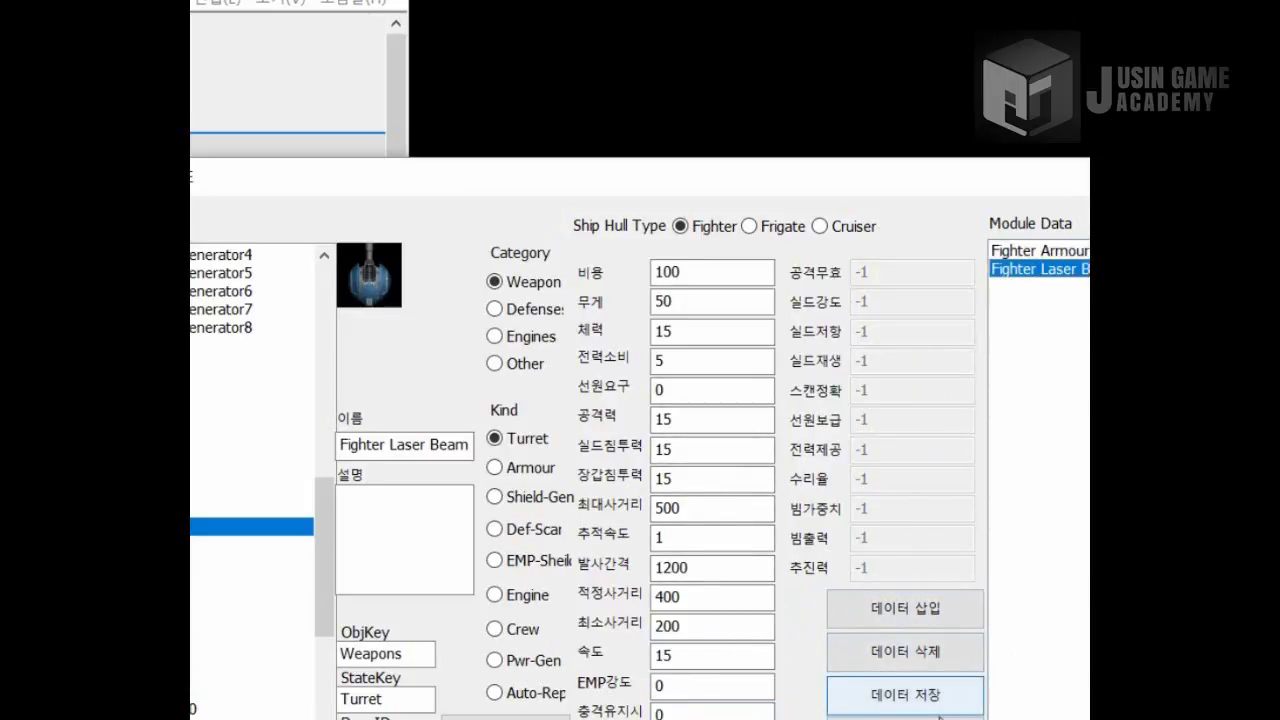
left_click(905, 717)
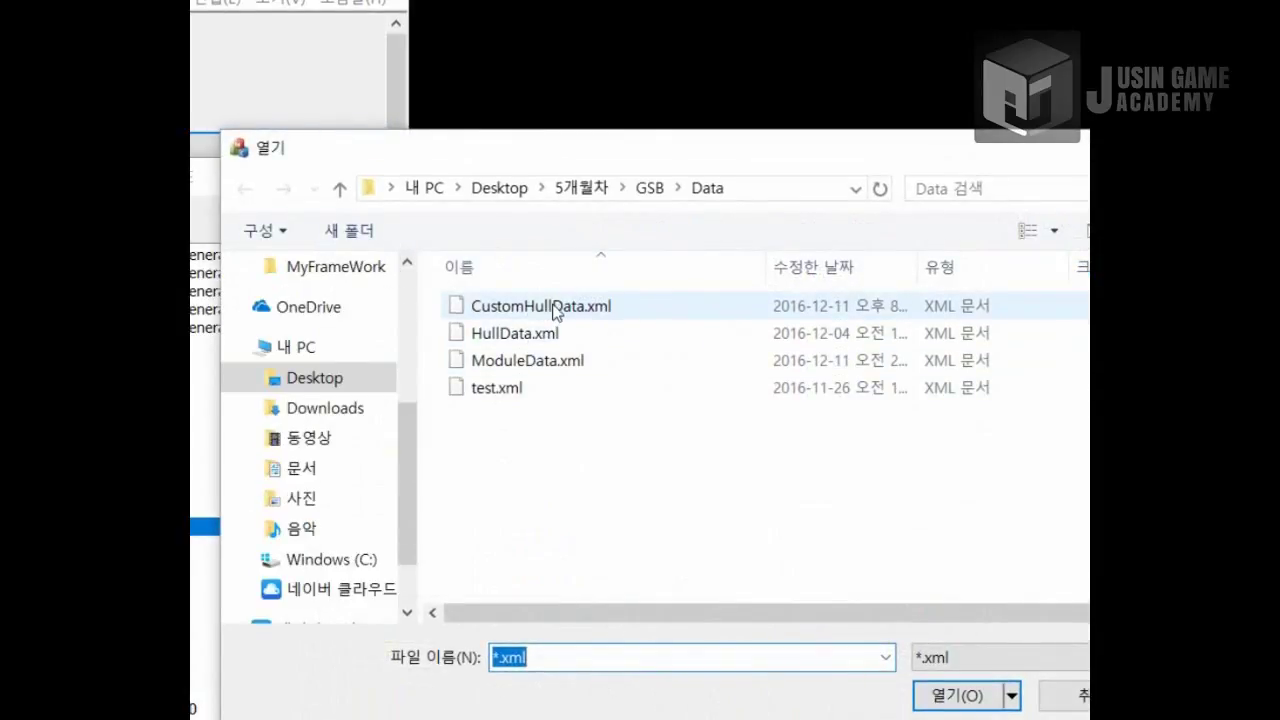
double_click(540, 360)
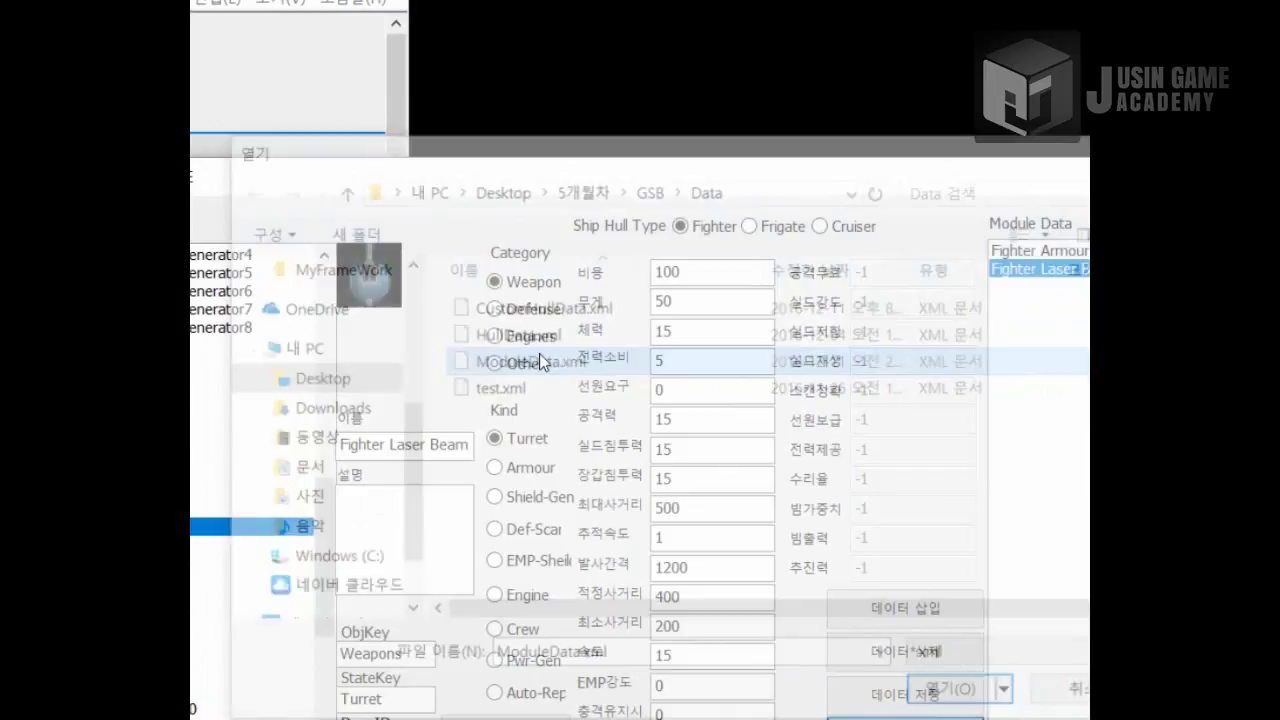
Examine the models, categories and stats of the loaded fighter modules, covering weapons, armour, engines and power generators.
left_click(1045, 287)
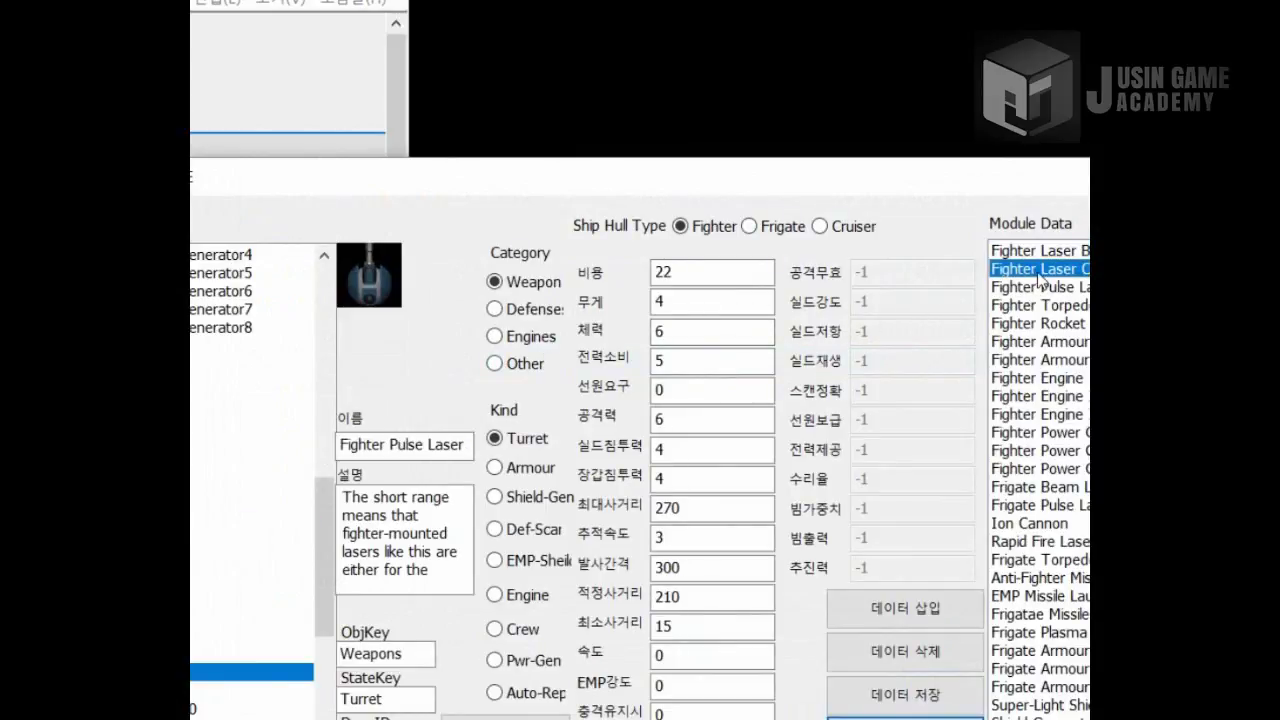
left_click(1048, 270)
left_click(1050, 270)
left_click(1050, 287)
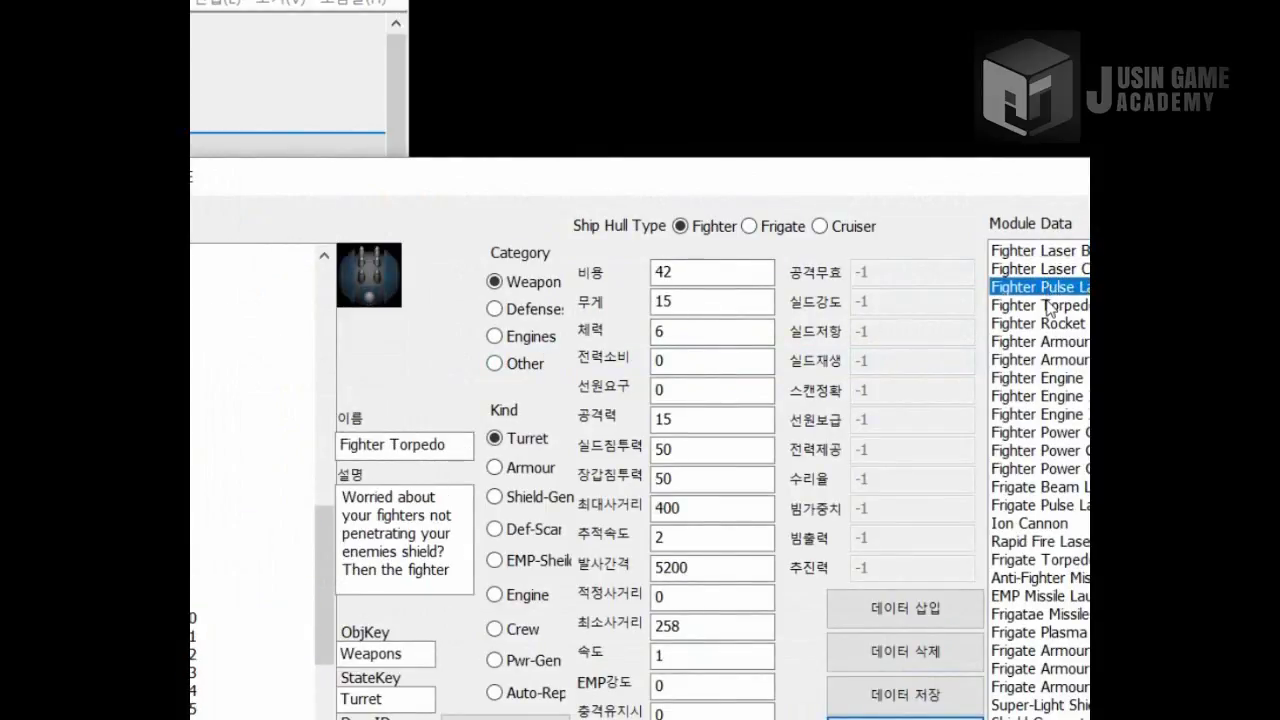
left_click(1050, 305)
left_click(1046, 321)
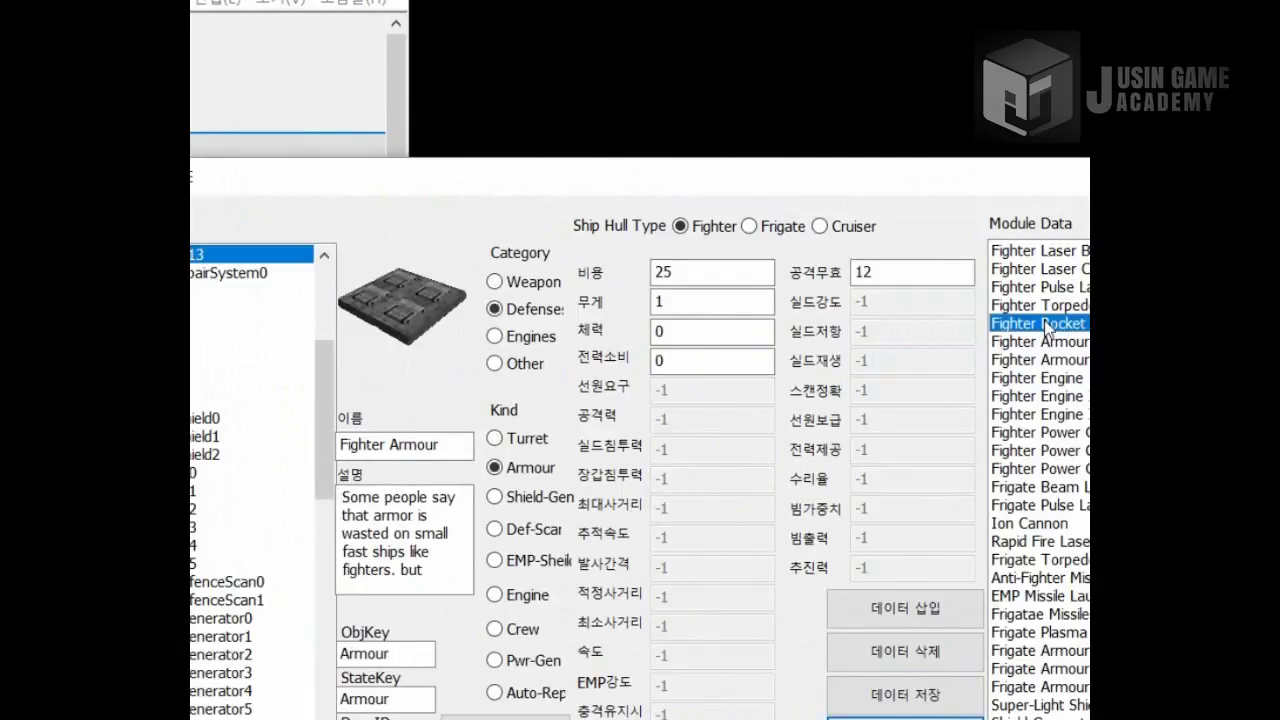
key("Down")
key("Down")
key("Down")
key("Down")
key("Down")
key("Down")
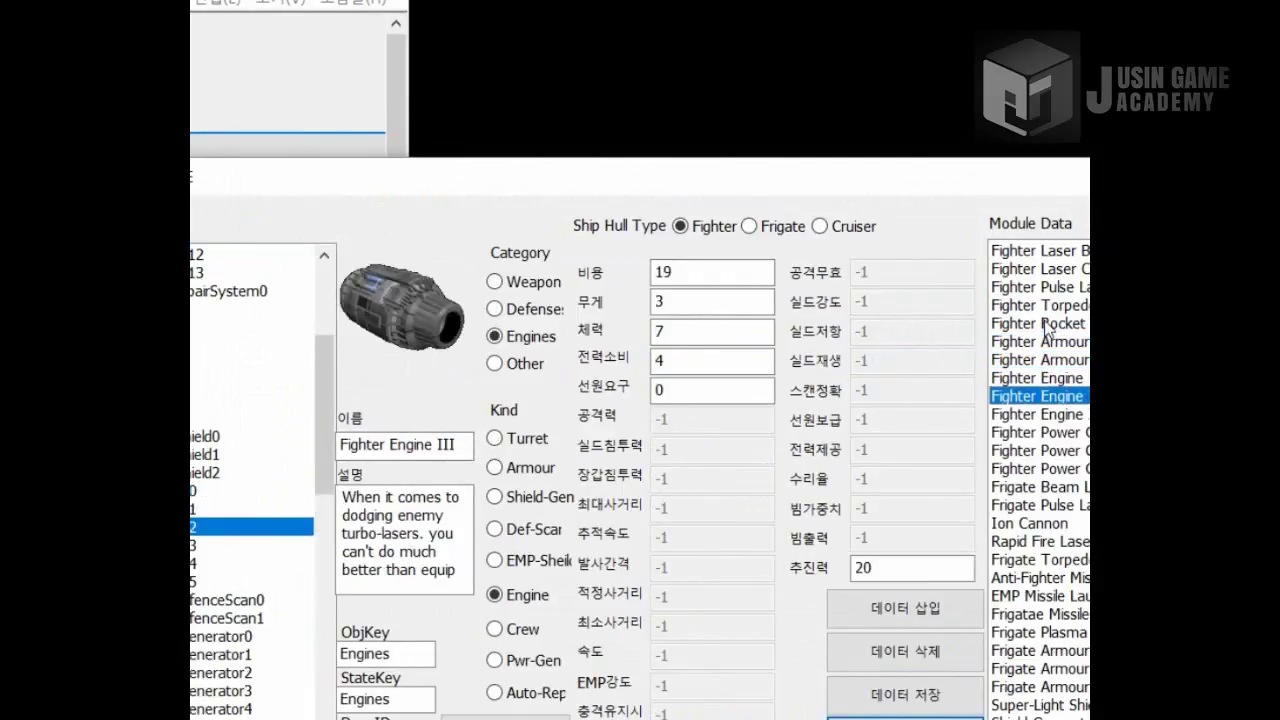
key("Down")
key("Down")
key("Down")
key("Down")
key("Down")
Review the loaded frigate modules' kinds and stats, including weapons, armour, shields, engines, crew and power modules.
key("Down")
key("Down")
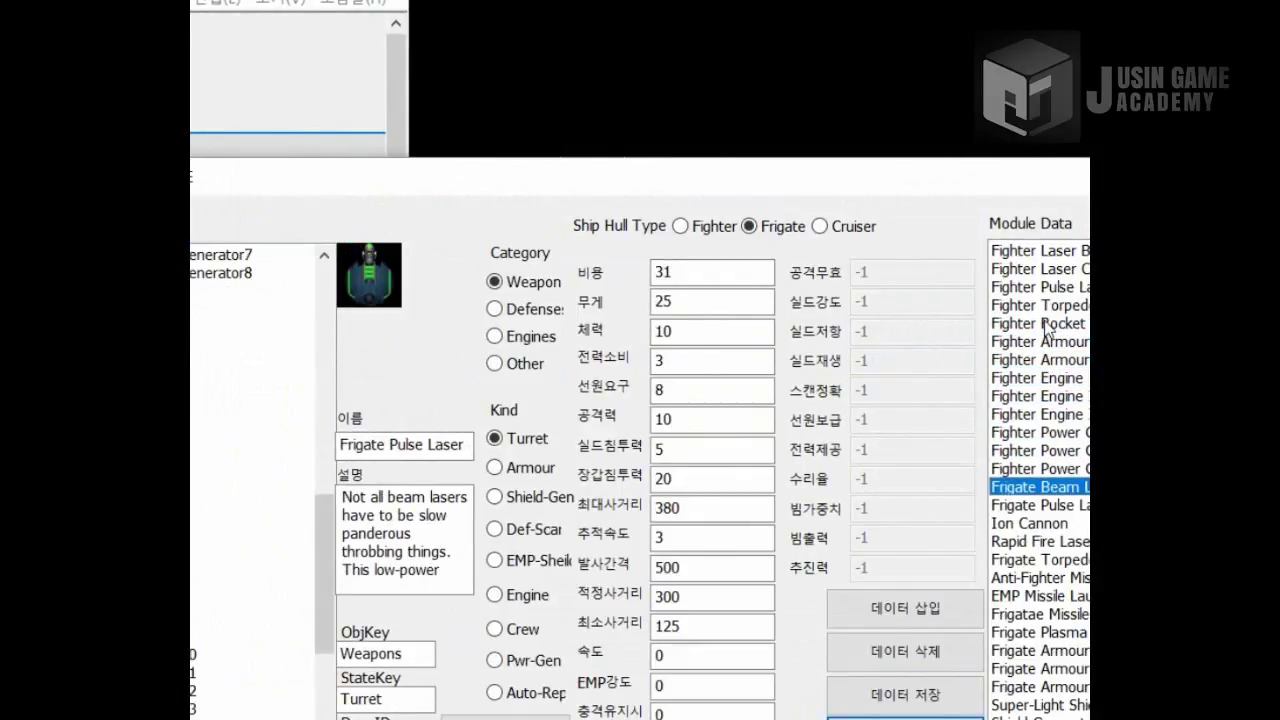
key("Down")
key("Down")
key("Down")
key("Down")
key("Down")
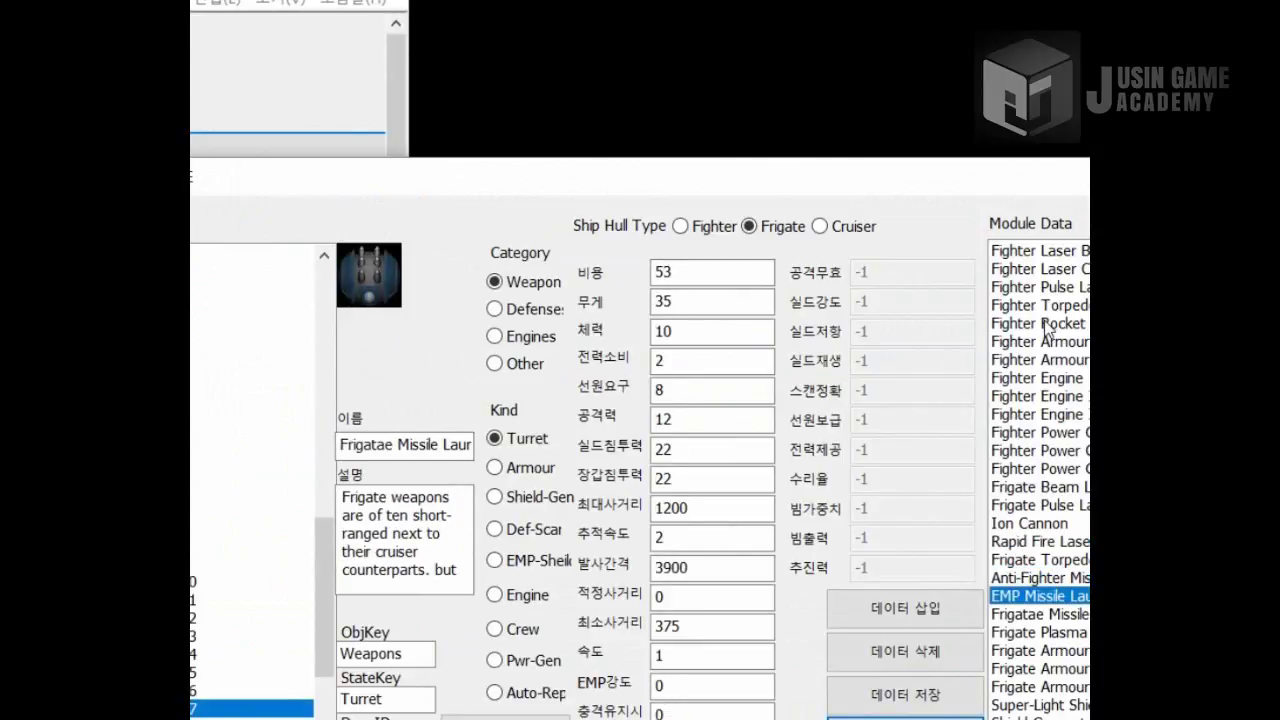
key("Down")
key("Down")
key("Down")
key("Down")
key("Down")
key("Down")
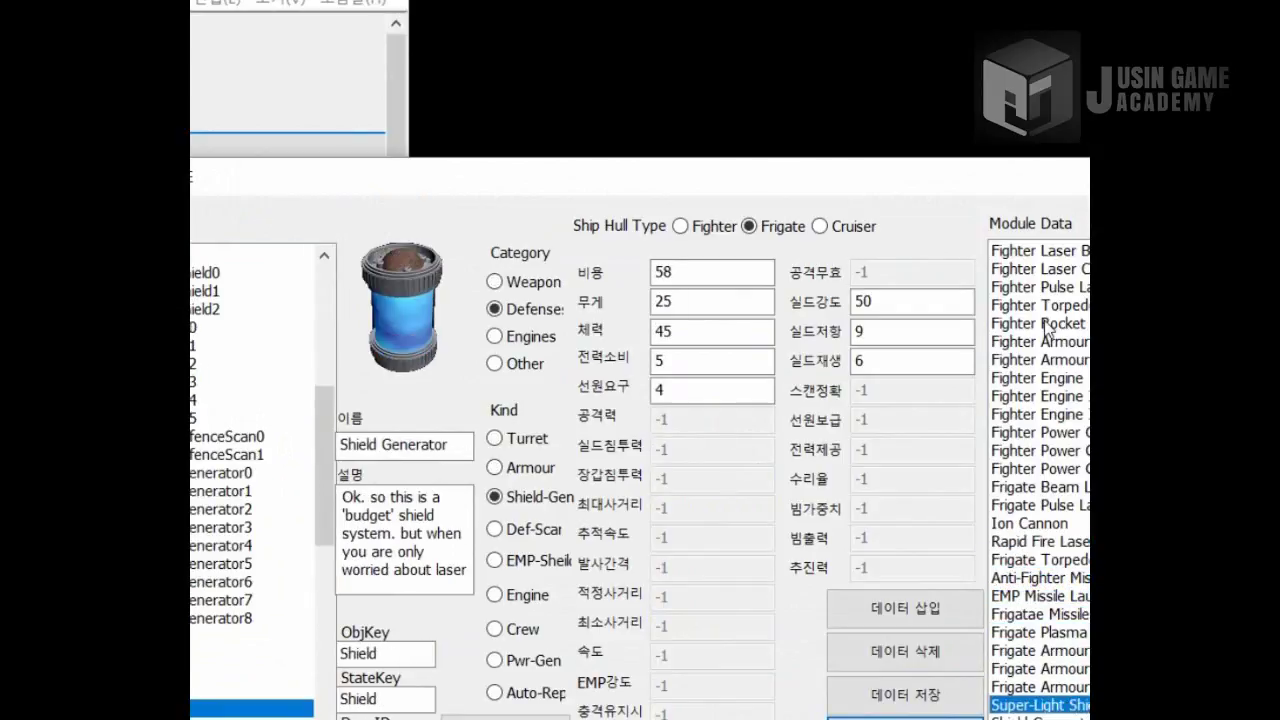
key("Down")
key("Down")
key("Down")
key("Down")
key("Down")
key("Down")
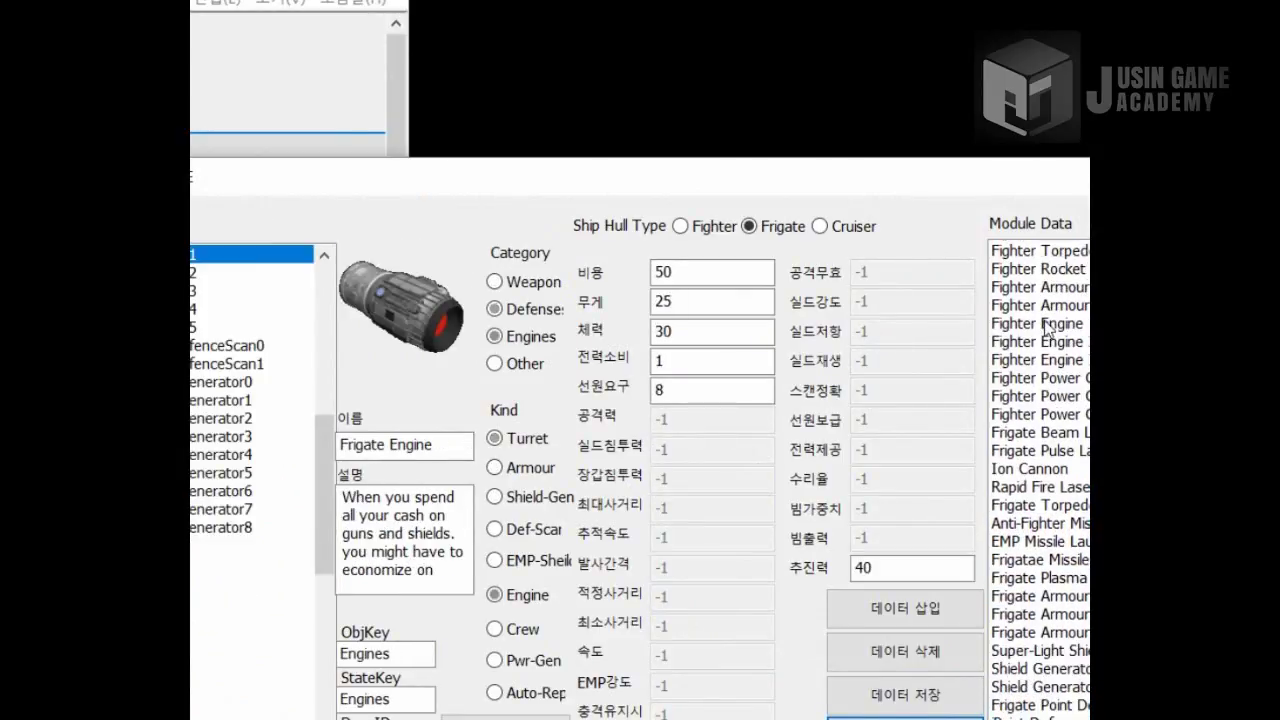
key("Down")
key("Down")
key("Down")
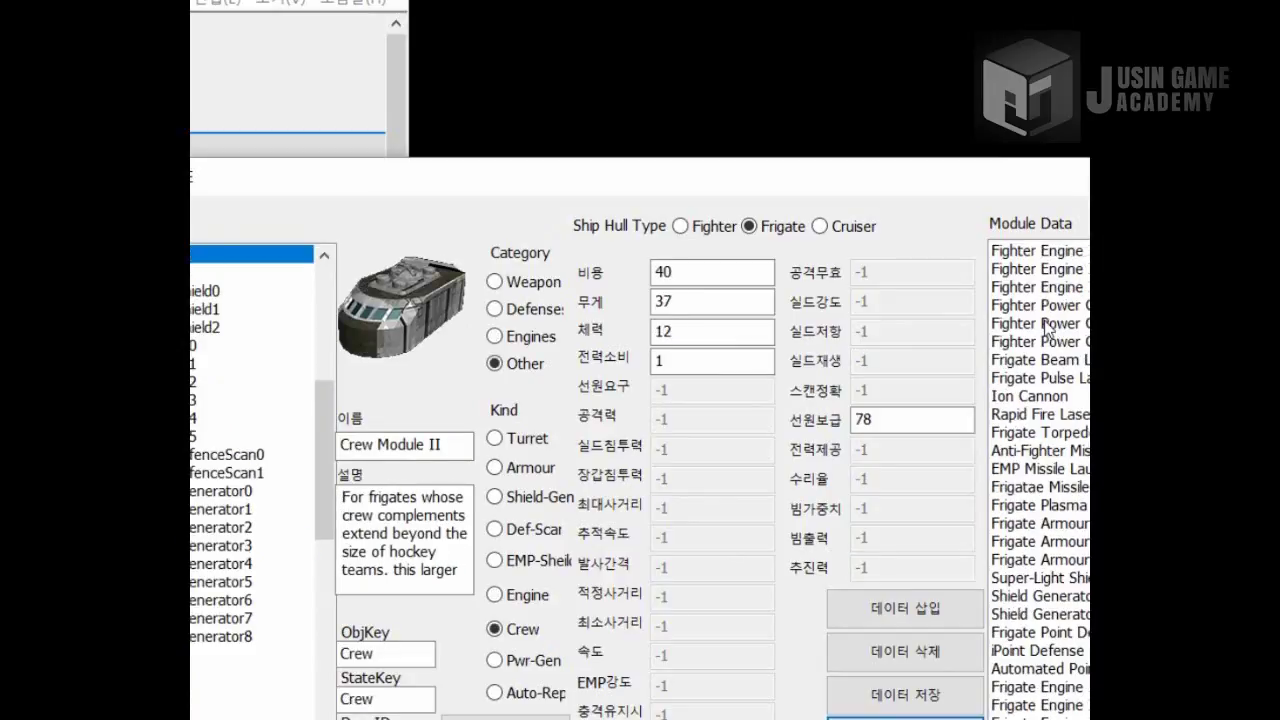
key("Down")
key("Down")
key("Down")
key("Down")
Look through the cruiser modules' settings, including lasers, missile launchers, EMP Cannon, shields, point defence, engines and crew modules.
key("Down")
key("Down")
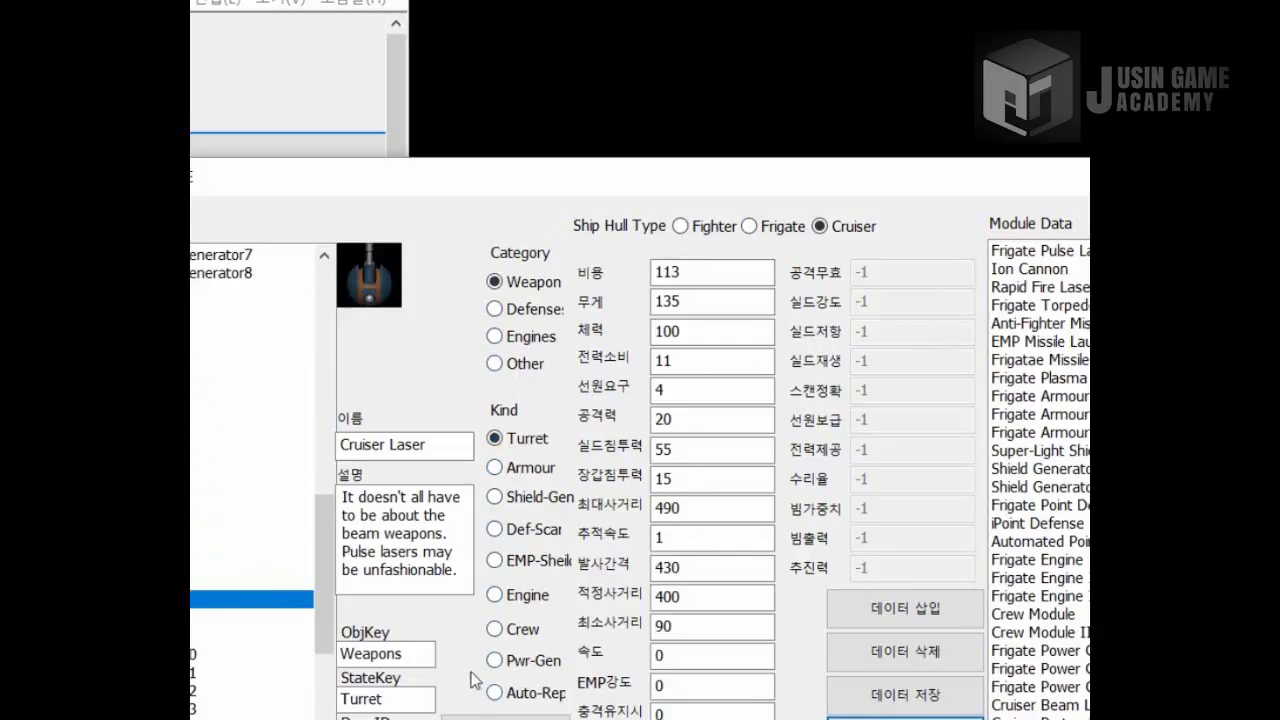
key("Down")
key("Down")
key("Down")
key("Down")
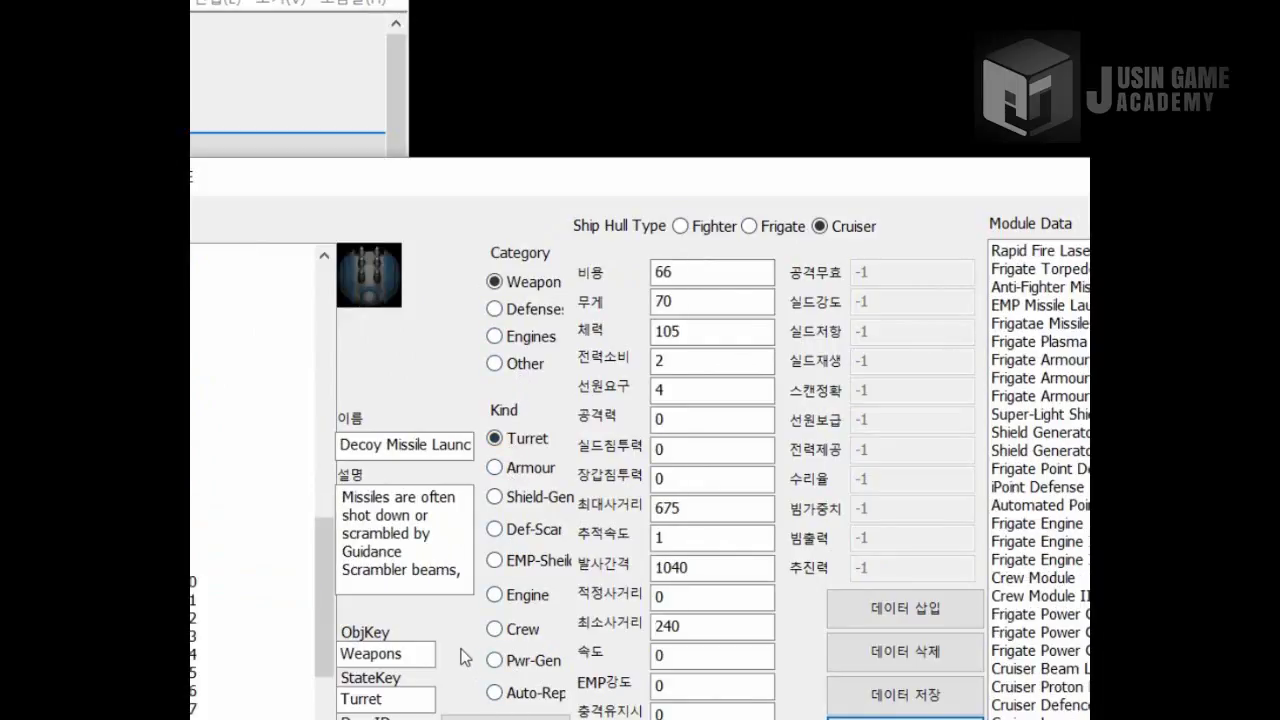
key("Down")
key("Down")
key("Down")
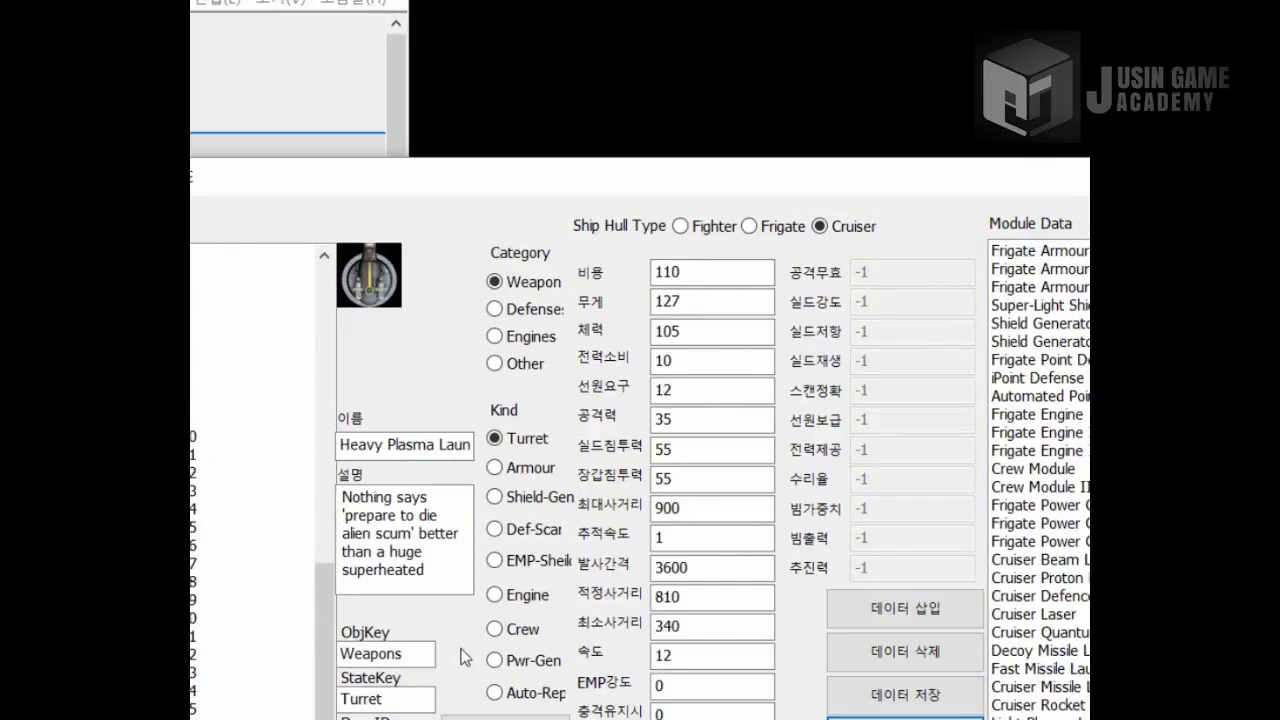
key("Down")
key("Down")
key("Down")
key("Down")
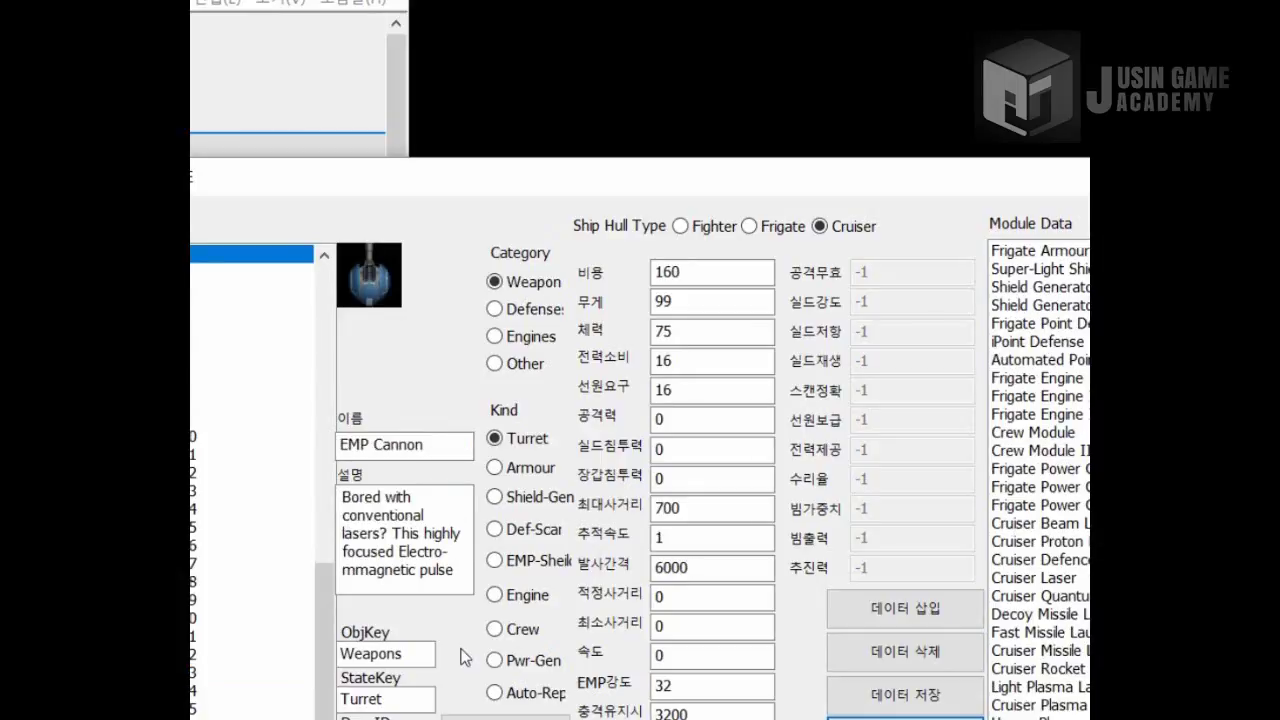
key("Down")
key("Down")
key("Down")
key("Down")
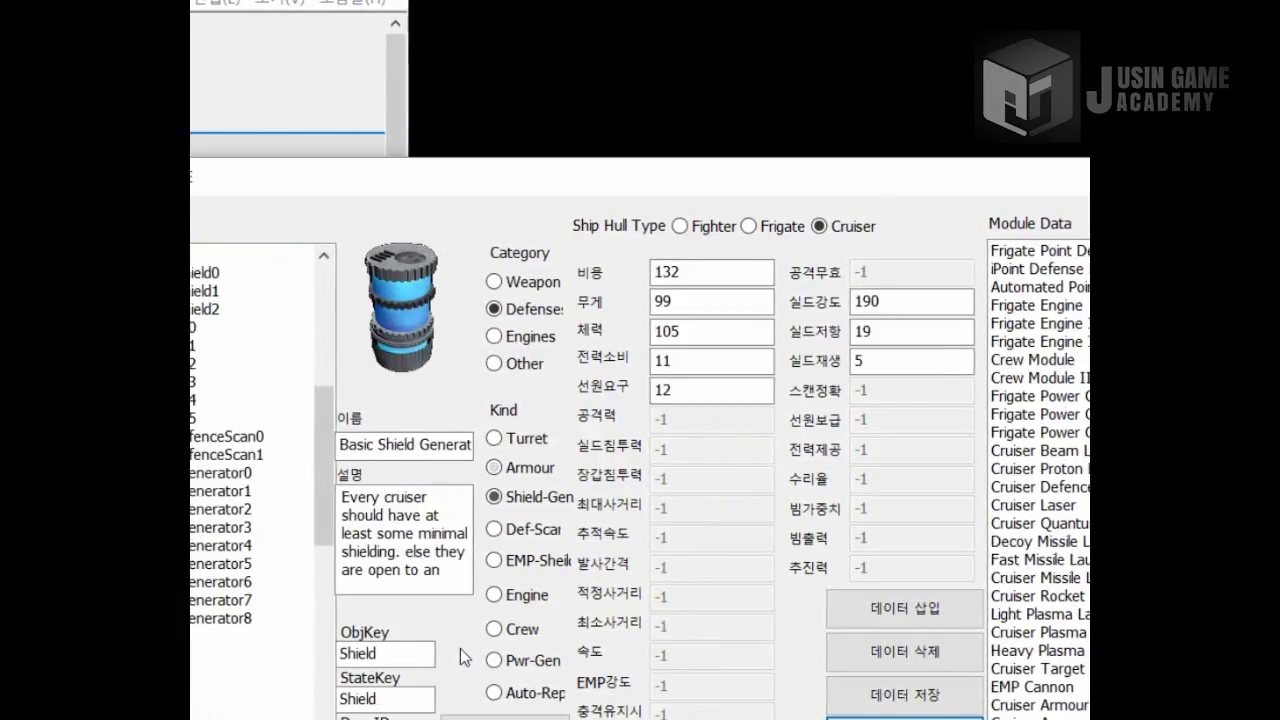
key("Down")
key("Down")
key("Down")
key("Down")
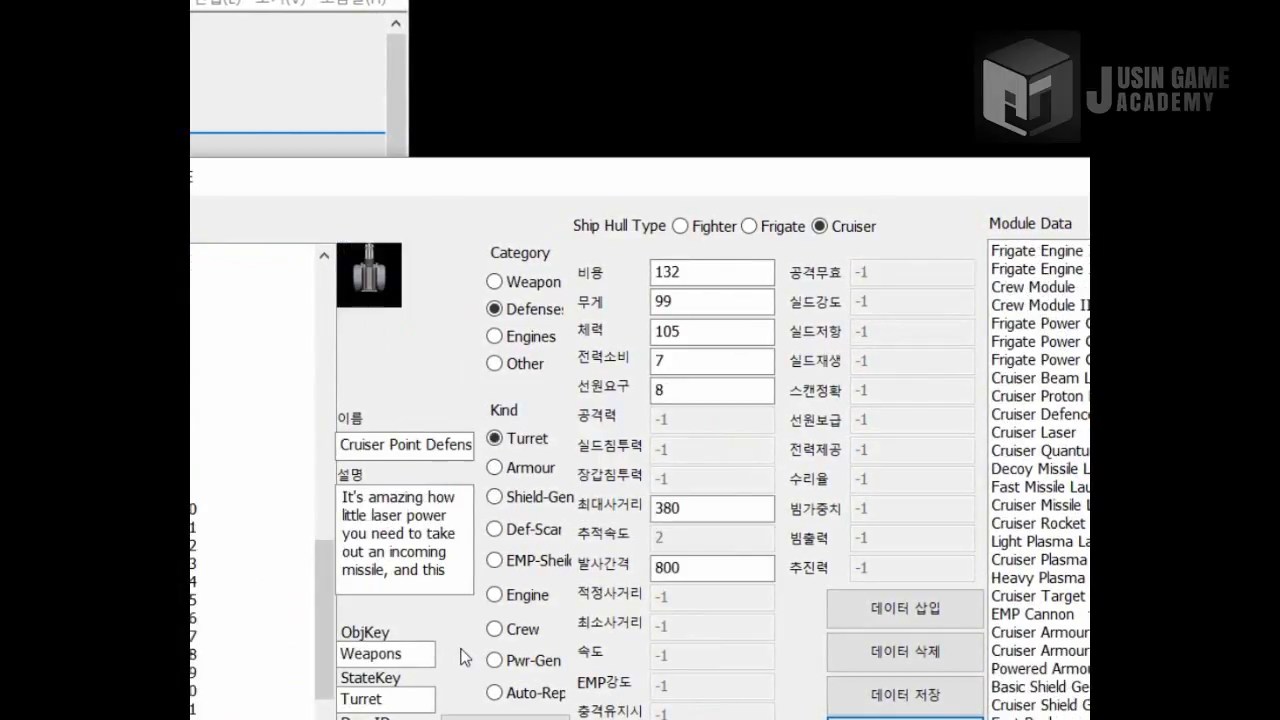
key("Down")
key("Down")
key("Down")
key("Down")
key("Down")
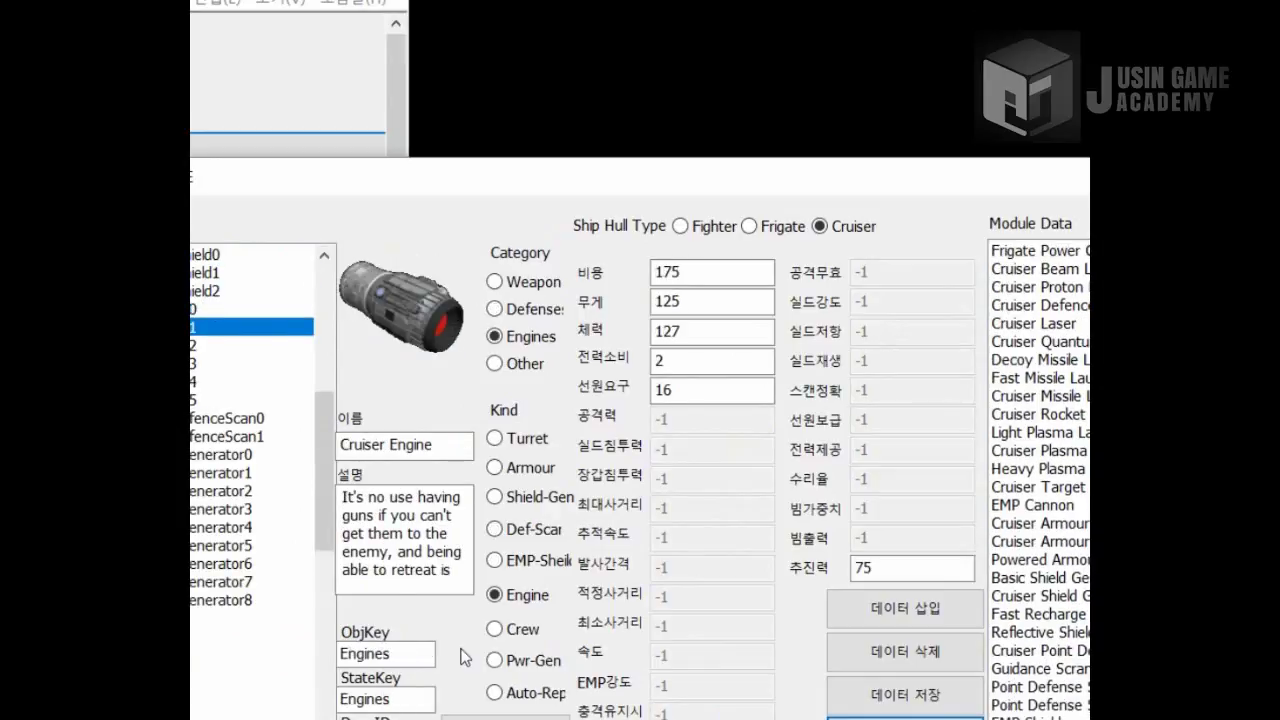
key("Down")
key("Down")
key("Down")
key("Down")
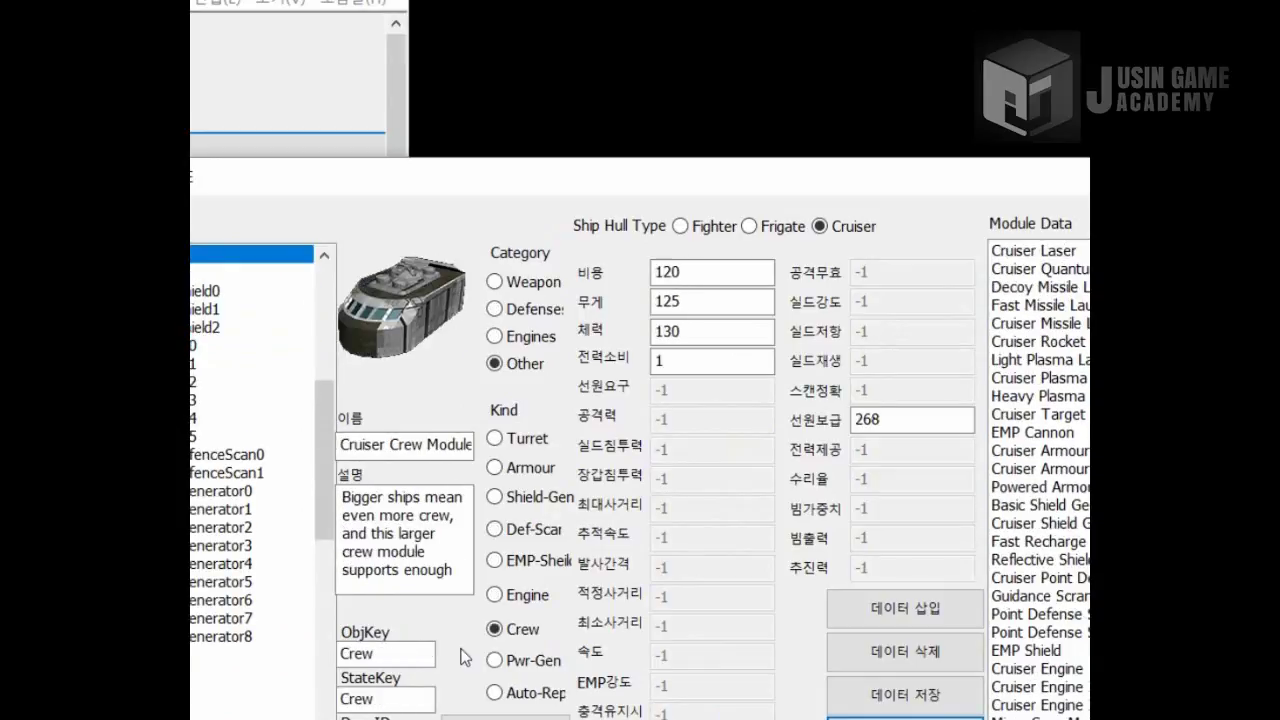
key("Down")
Close the module editor, open the ship hull editor and name the Puma hull "Frigate Puma".
key("Escape")
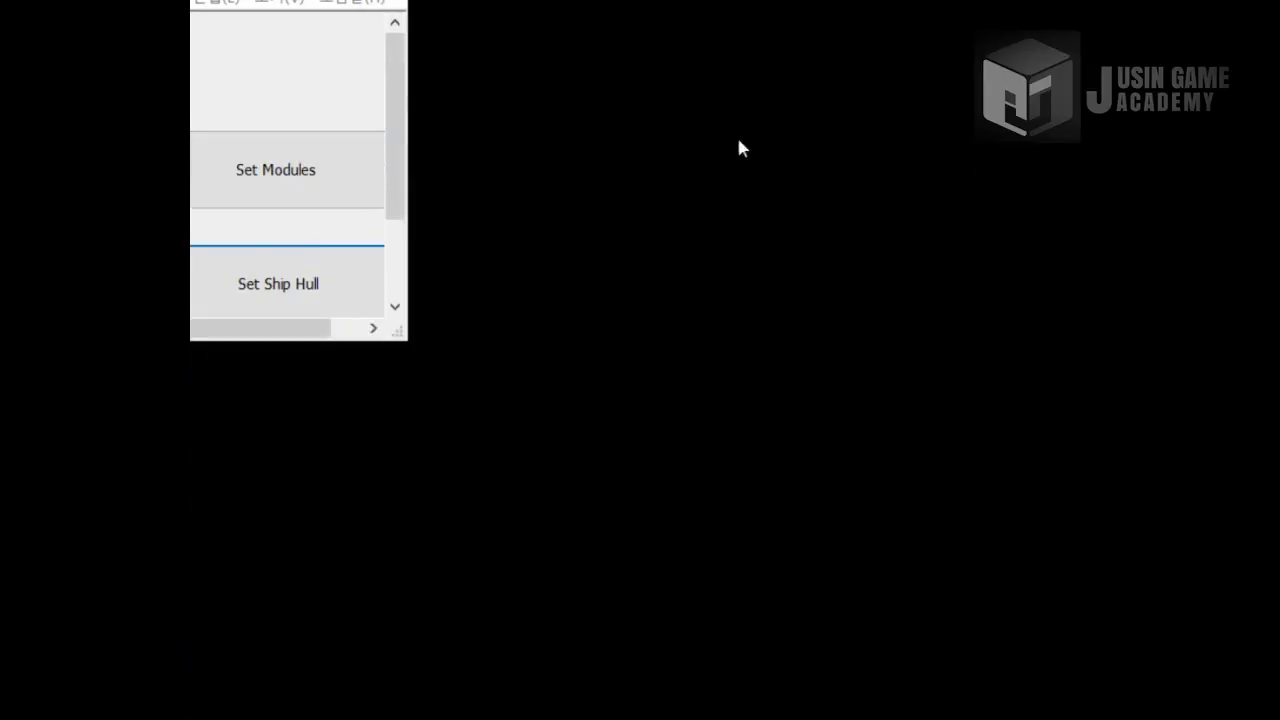
left_click(274, 263)
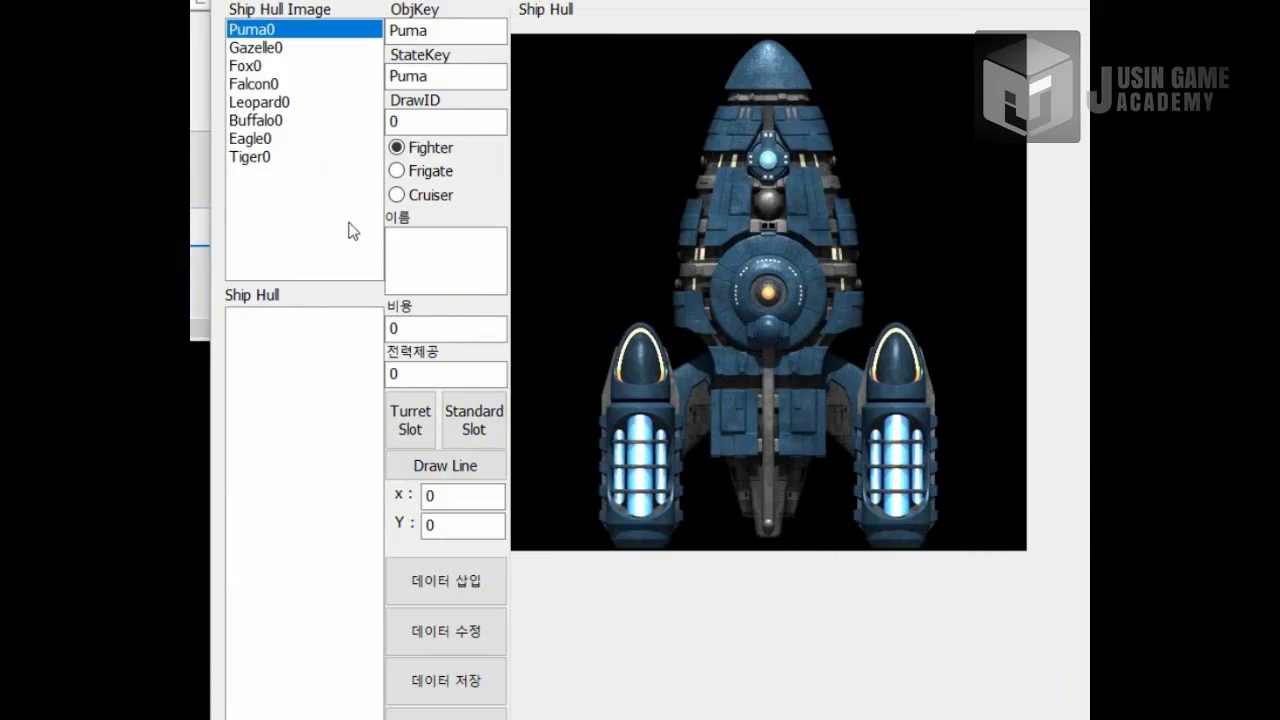
left_click(409, 271)
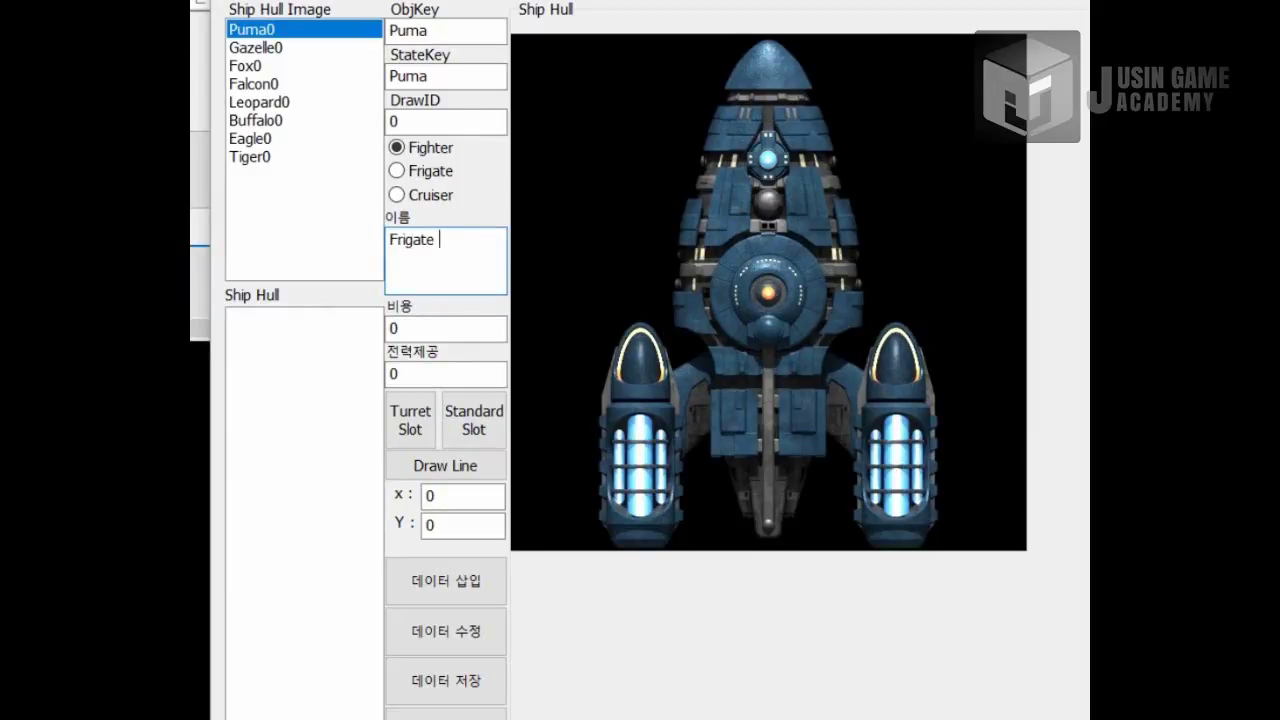
type("Frigate u")
key("BackSpace")
type("Puma")
Place a turret slot on the Puma hull's forward turret mount, at about X 0, Y -133.
left_click(415, 415)
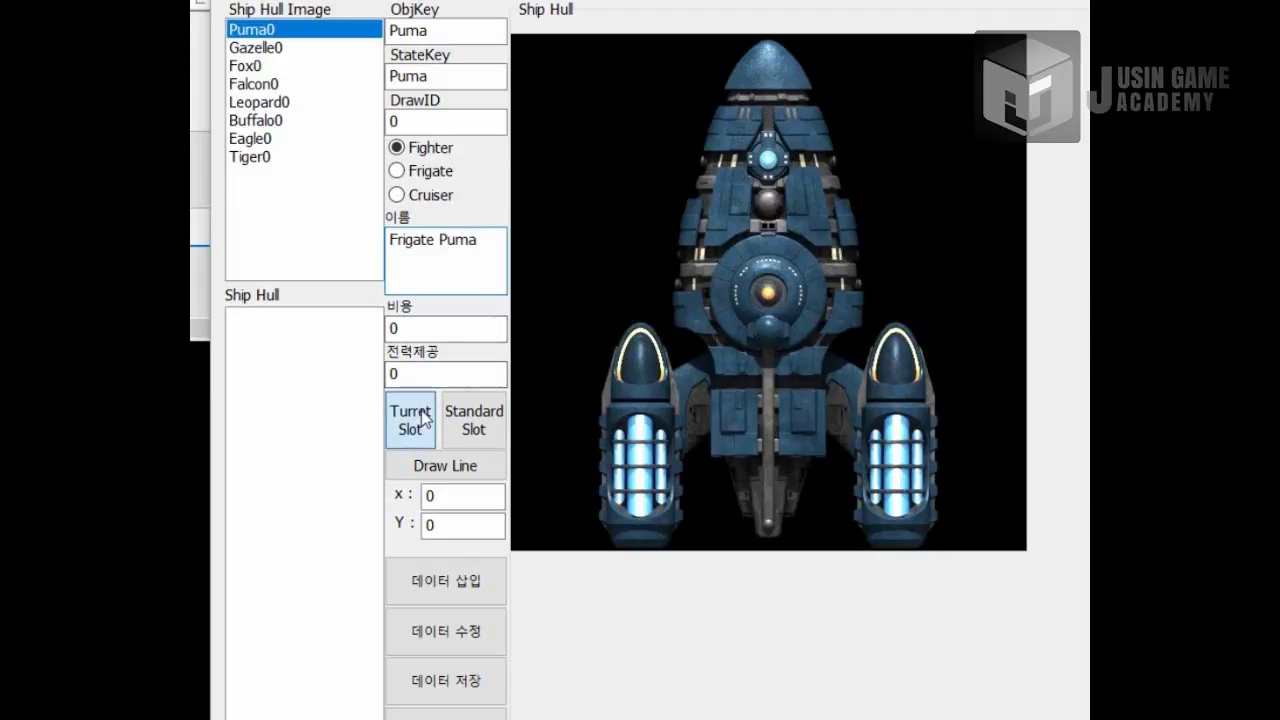
left_click(764, 160)
left_click(756, 160)
left_click(768, 164)
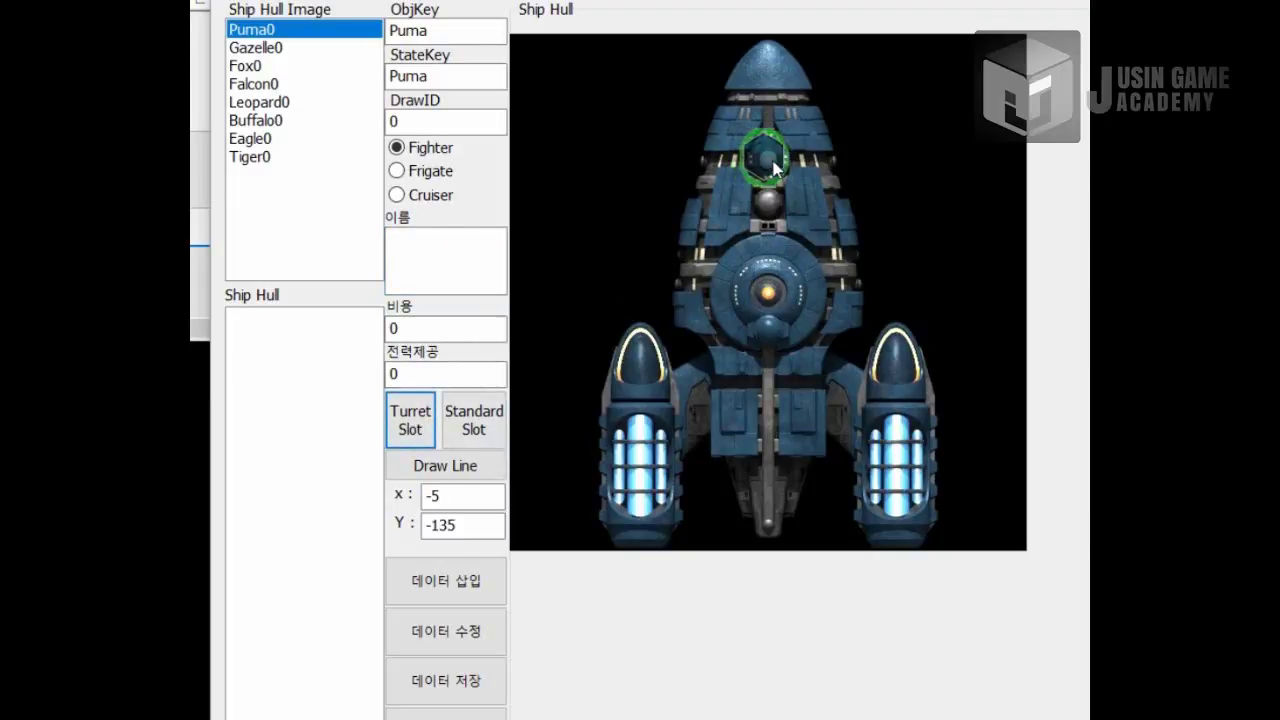
left_click_drag(772, 161, 777, 163)
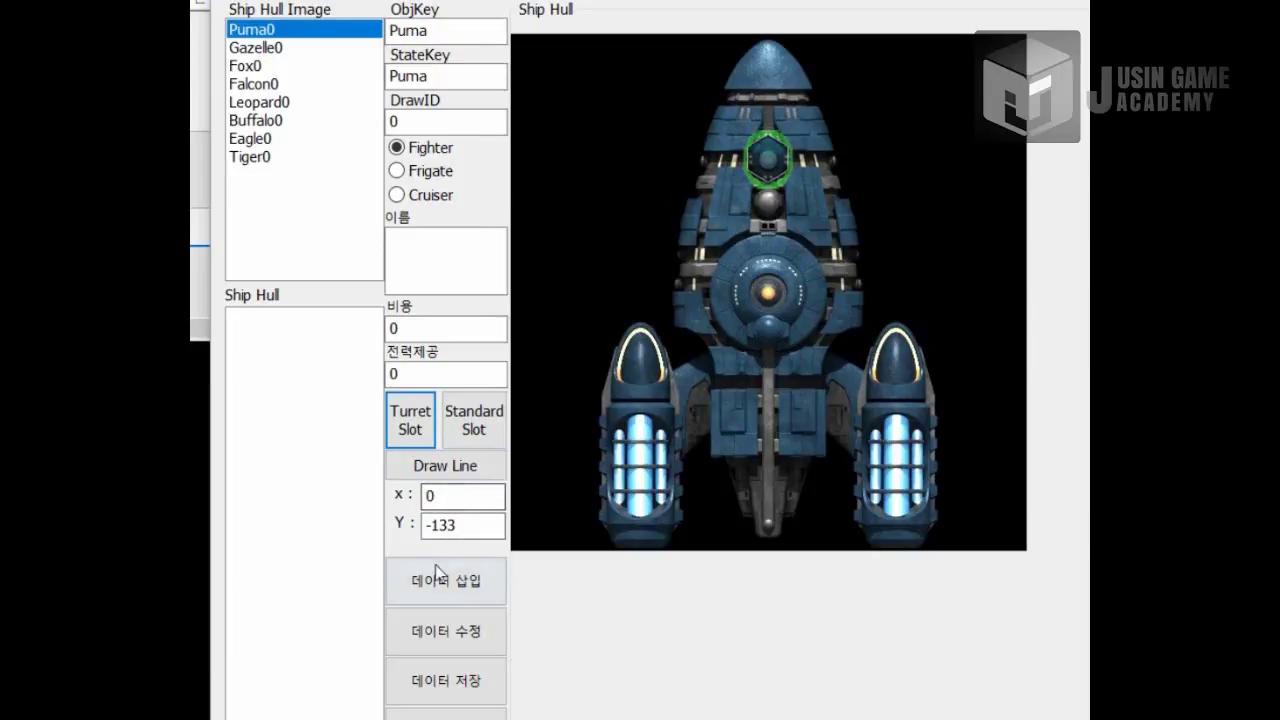
Fine-tune the forward turret slot's position to X 0, Y -132.
key("Down")
key("Down")
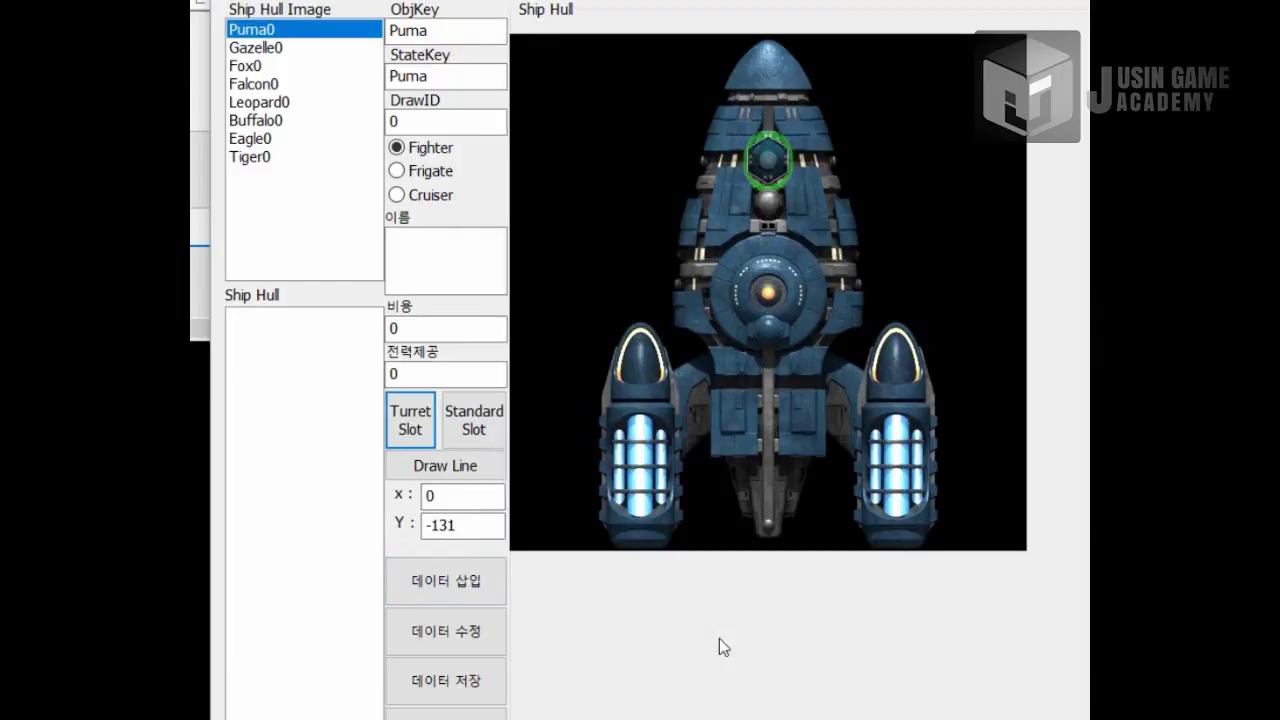
key("Up")
key("Up")
key("Down")
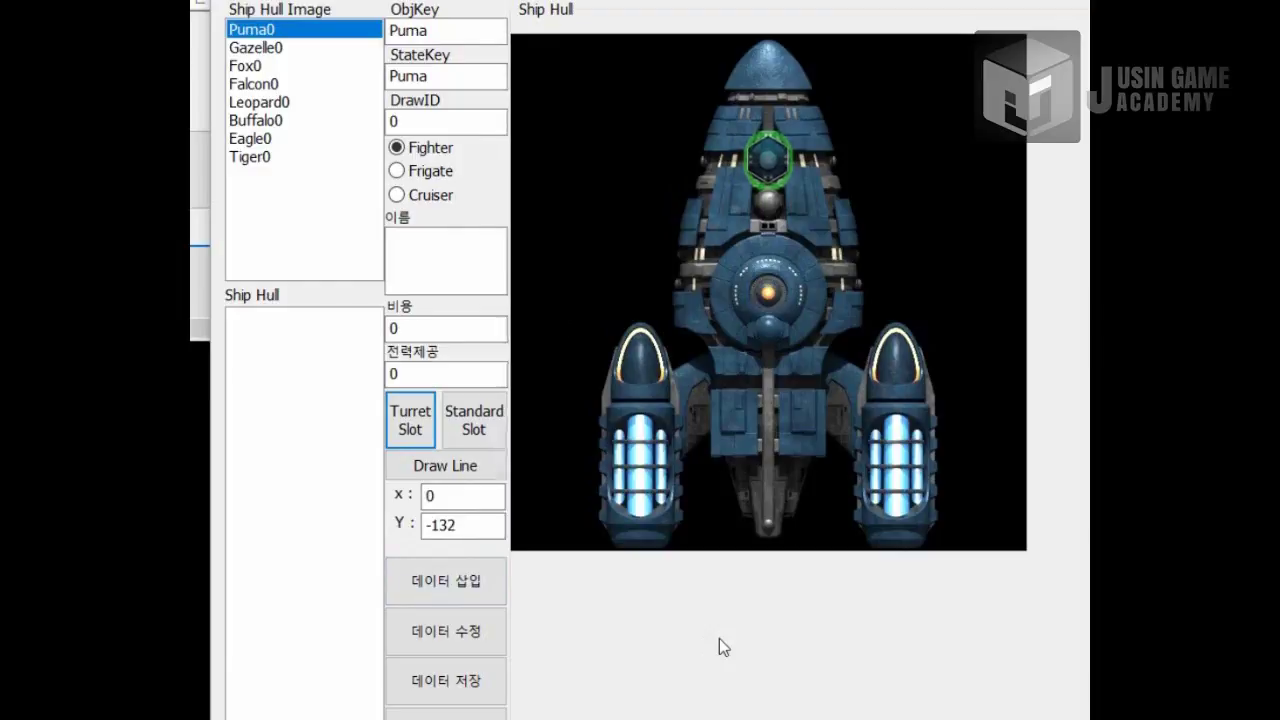
key("Right")
key("Left")
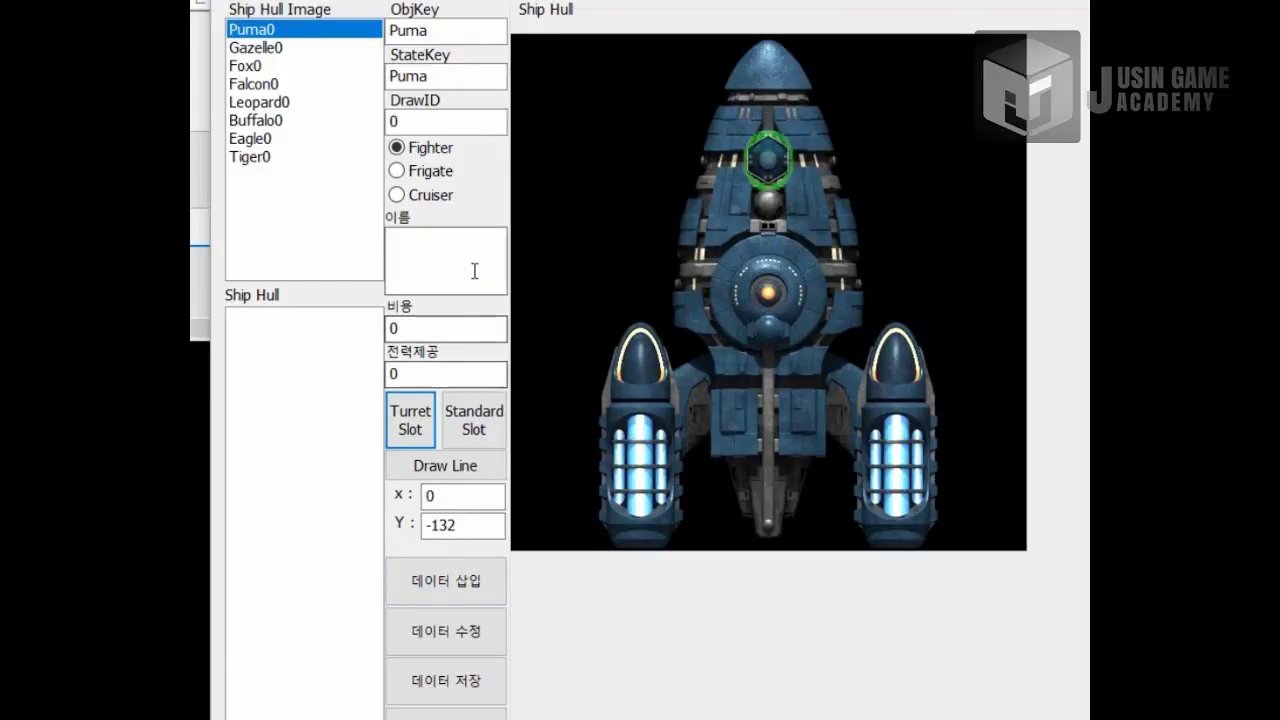
Place a standard slot in the middle of the hull's large central dome, at X 0, Y -1.
left_click(471, 420)
left_click(770, 295)
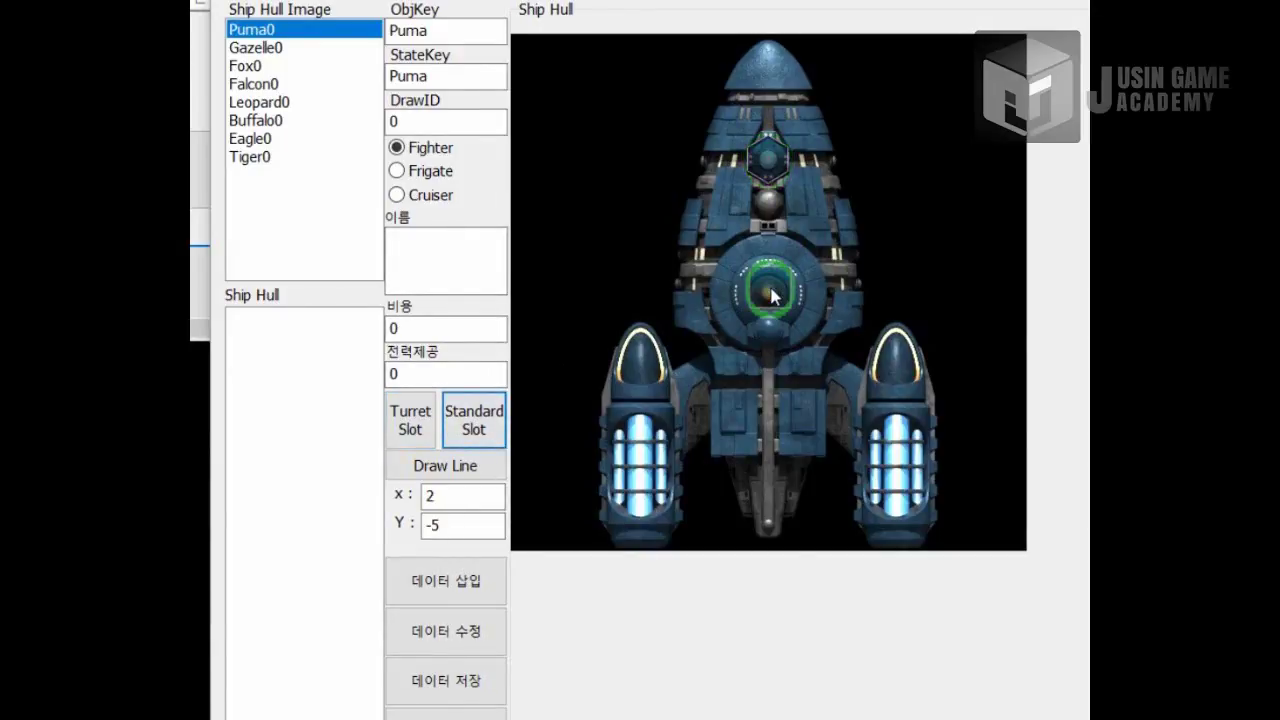
left_click(770, 297)
left_click(769, 299)
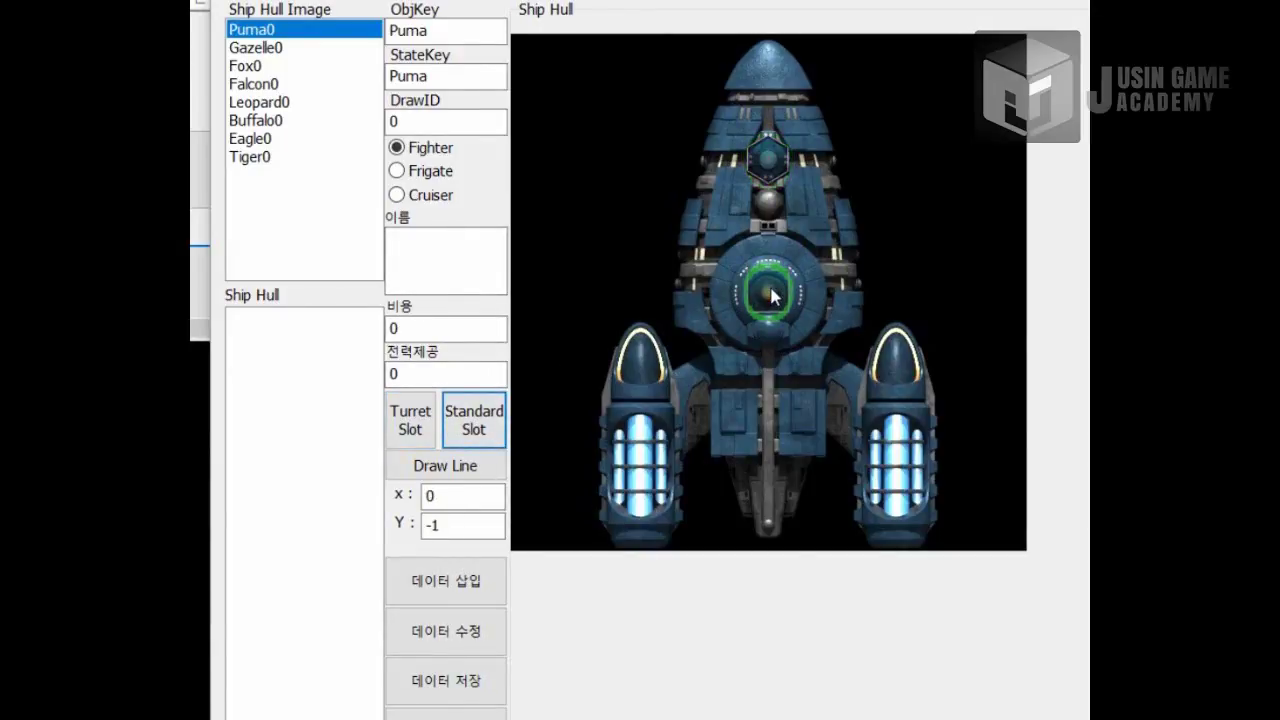
left_click(491, 410)
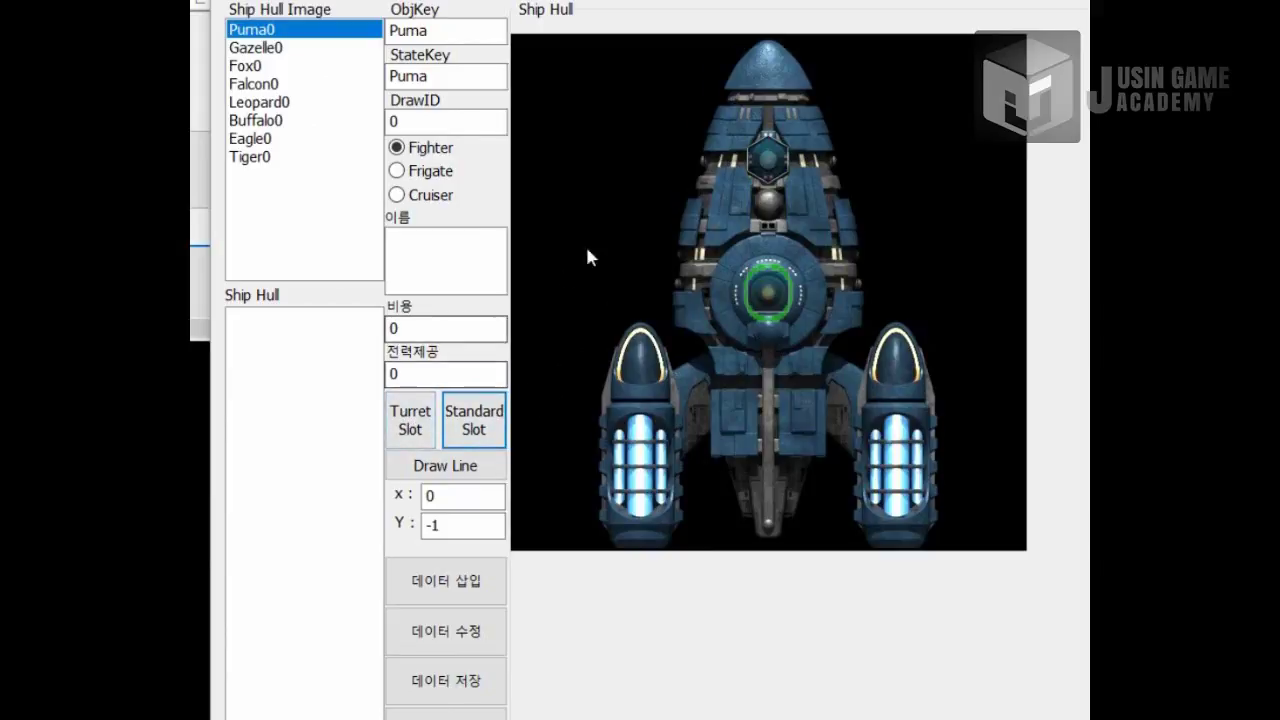
Draw a V-shaped pair of lines from the forward turret slot, opening toward the ship's nose.
left_click(747, 162)
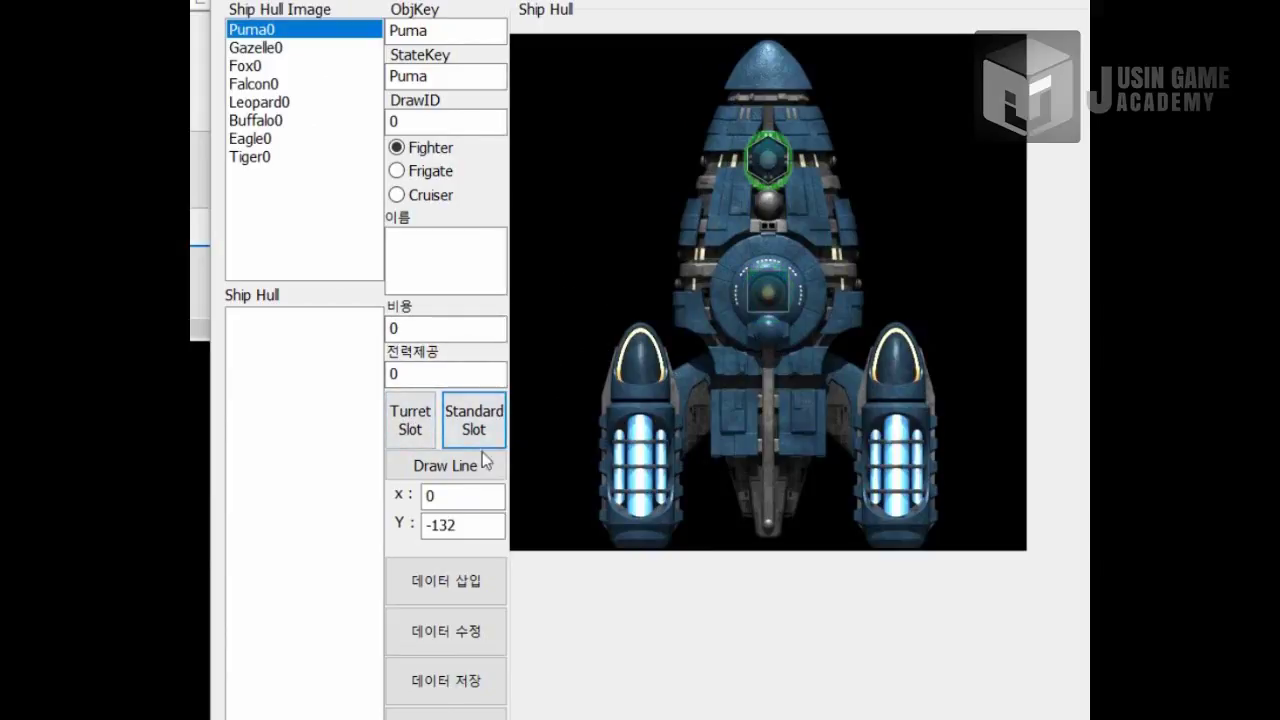
left_click(425, 466)
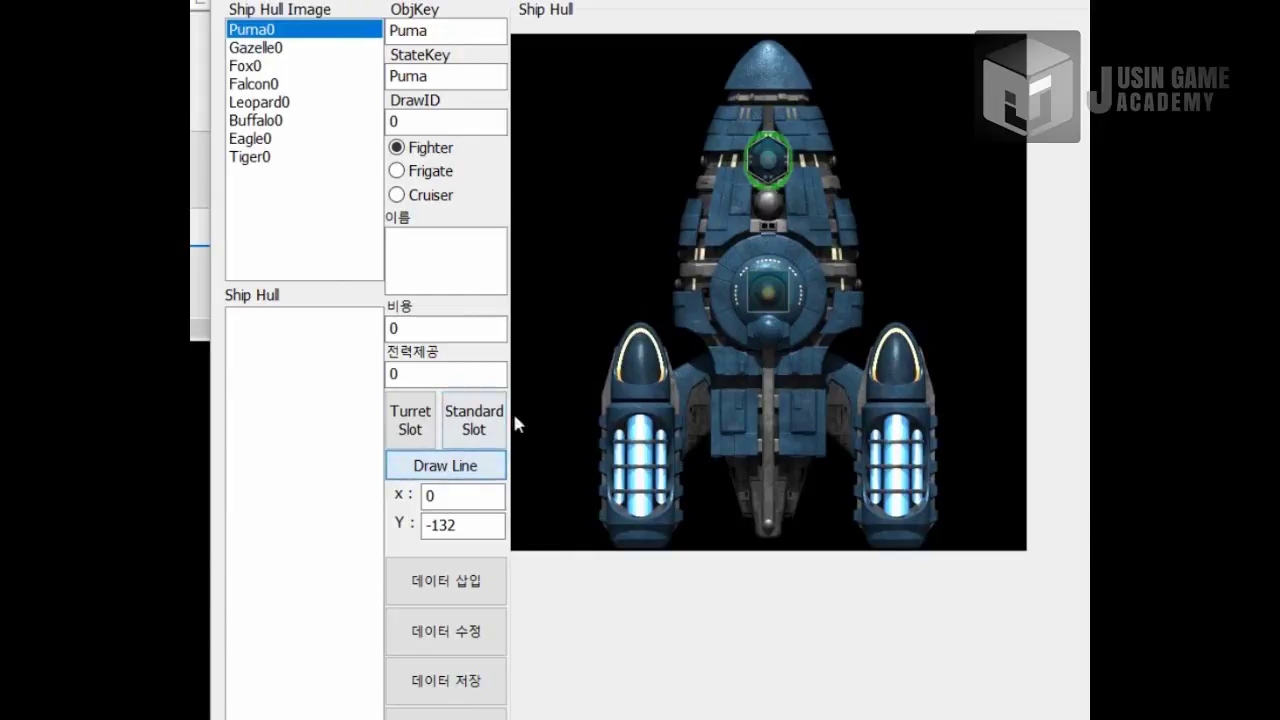
left_click(731, 123)
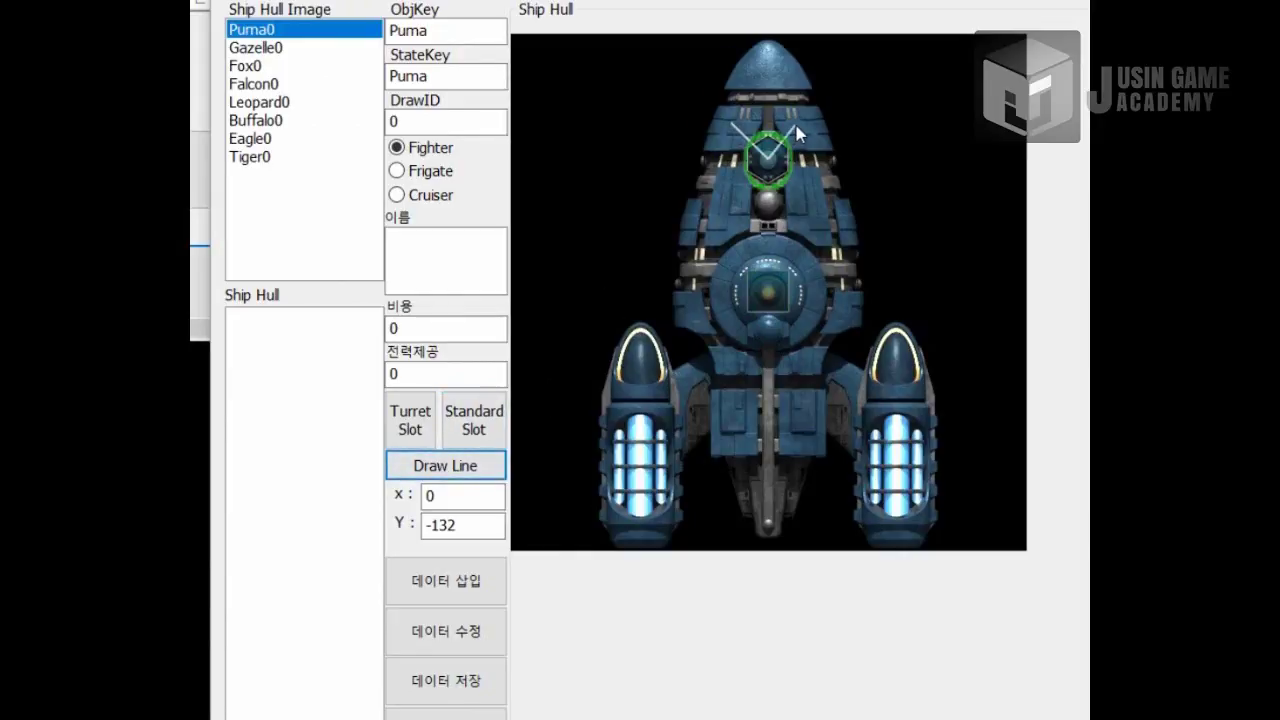
Adjust the outer endpoints of the forward turret slot's two lines so they spread evenly on both sides.
left_click(732, 125)
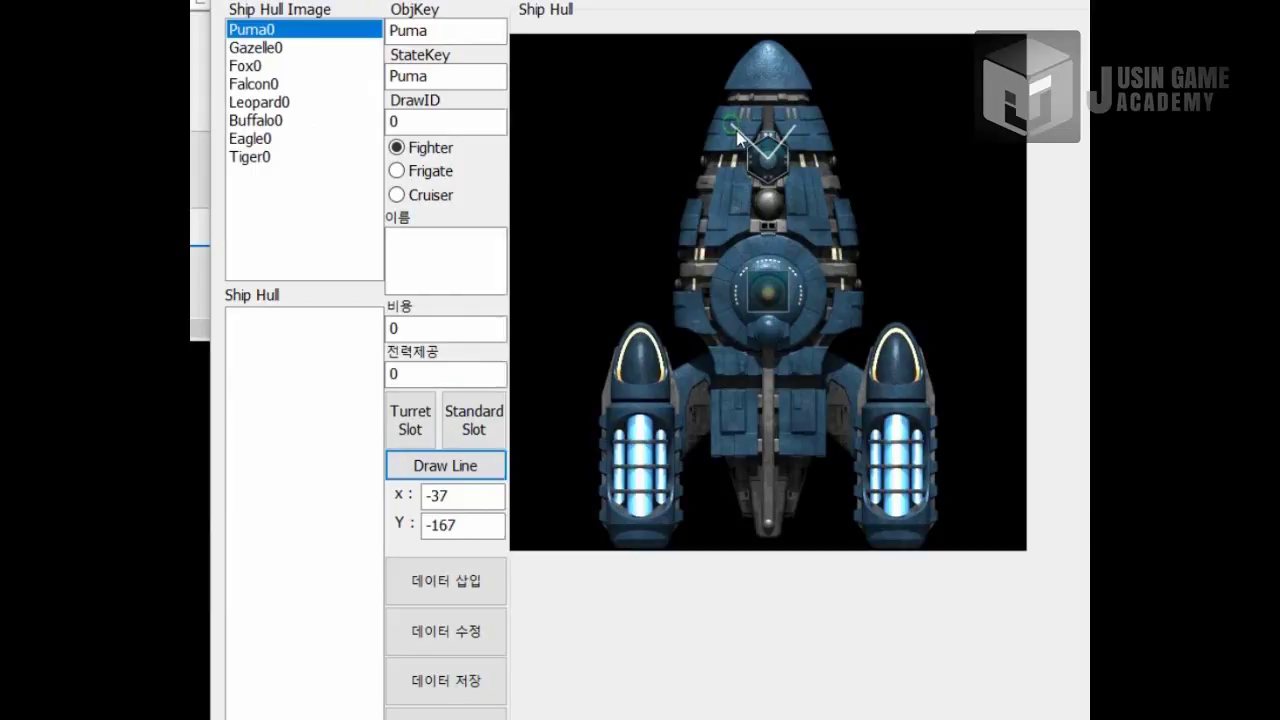
left_click(800, 127)
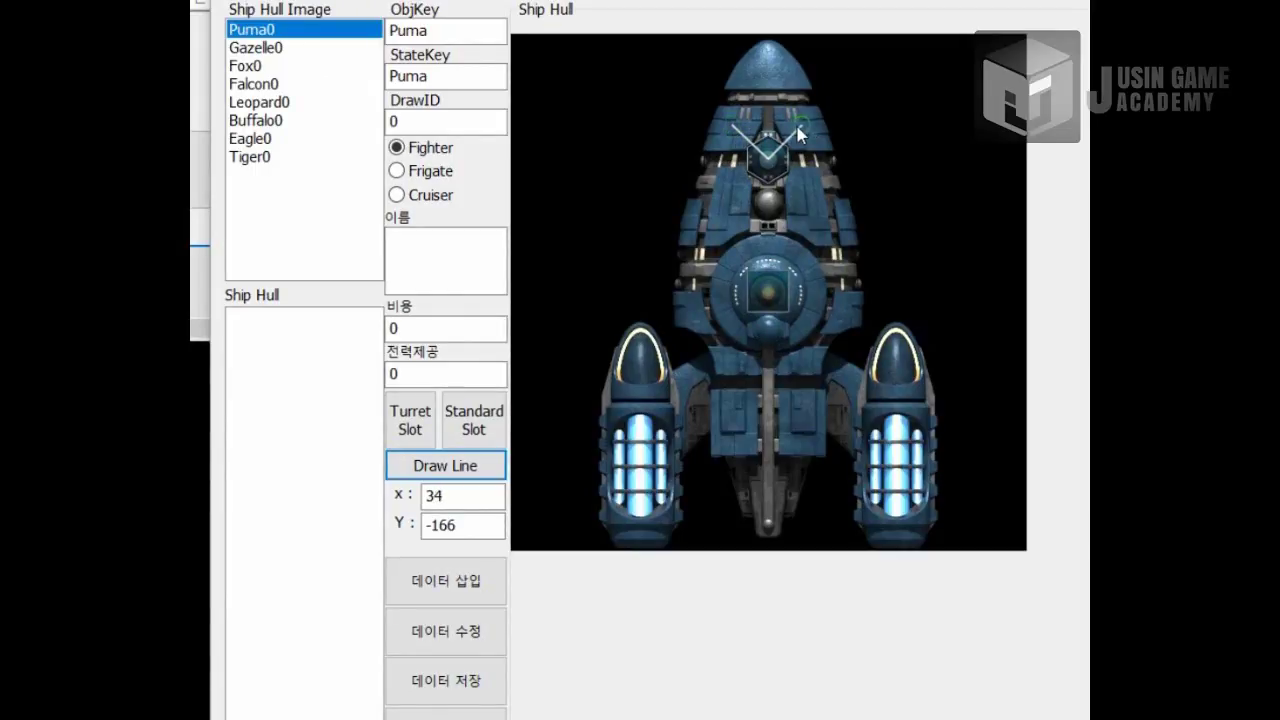
left_click(732, 128)
left_click(797, 133)
left_click(800, 133)
left_click(711, 175)
Add a second turret slot and center it on the nose of the Puma hull.
left_click(410, 420)
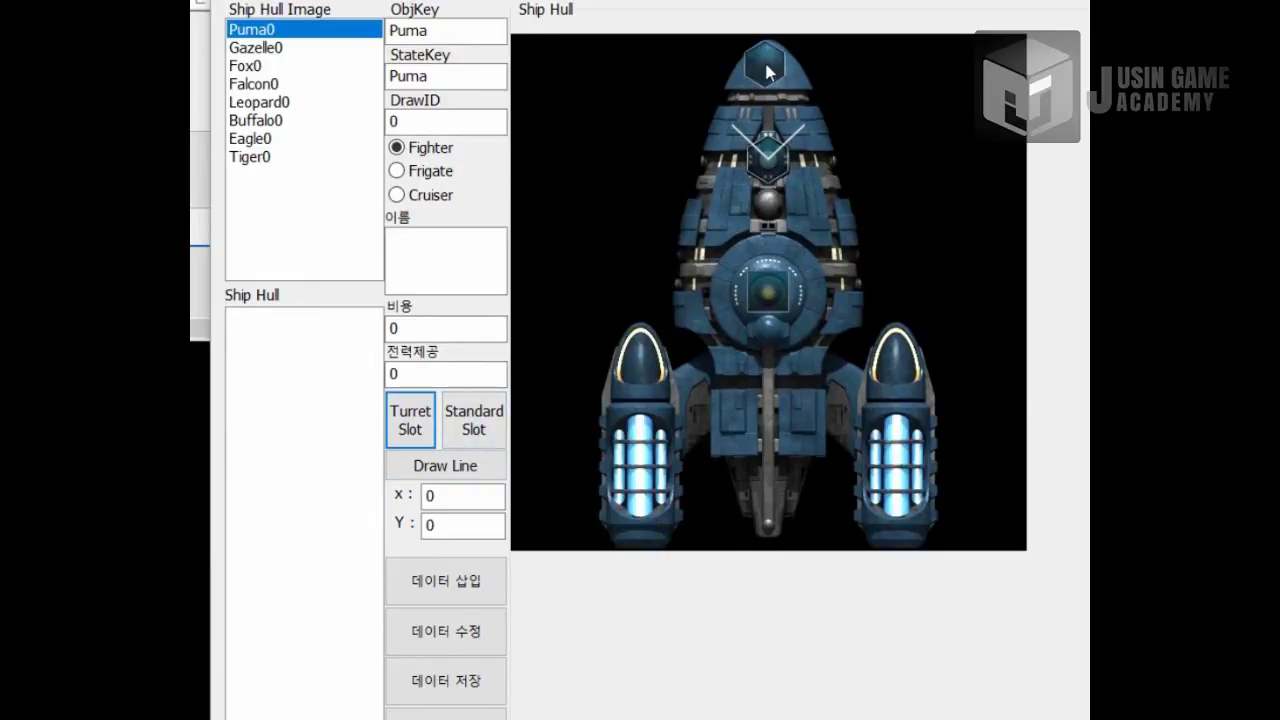
left_click_drag(766, 66, 784, 77)
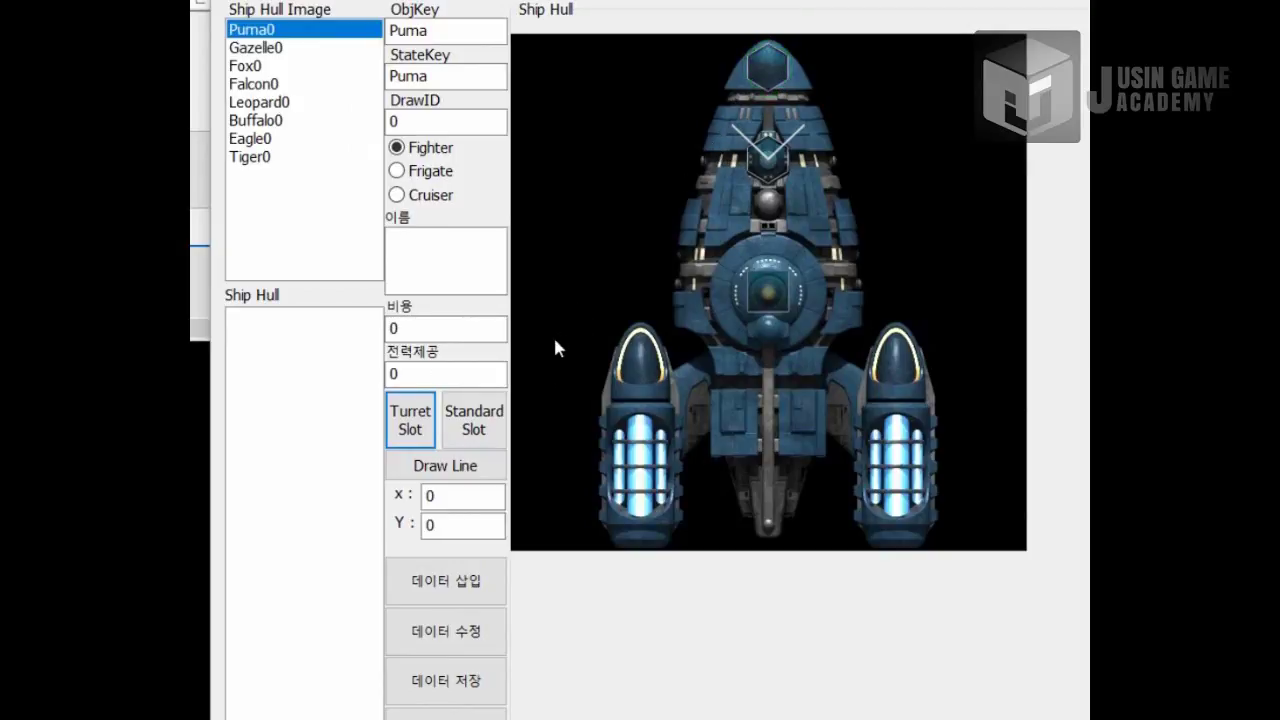